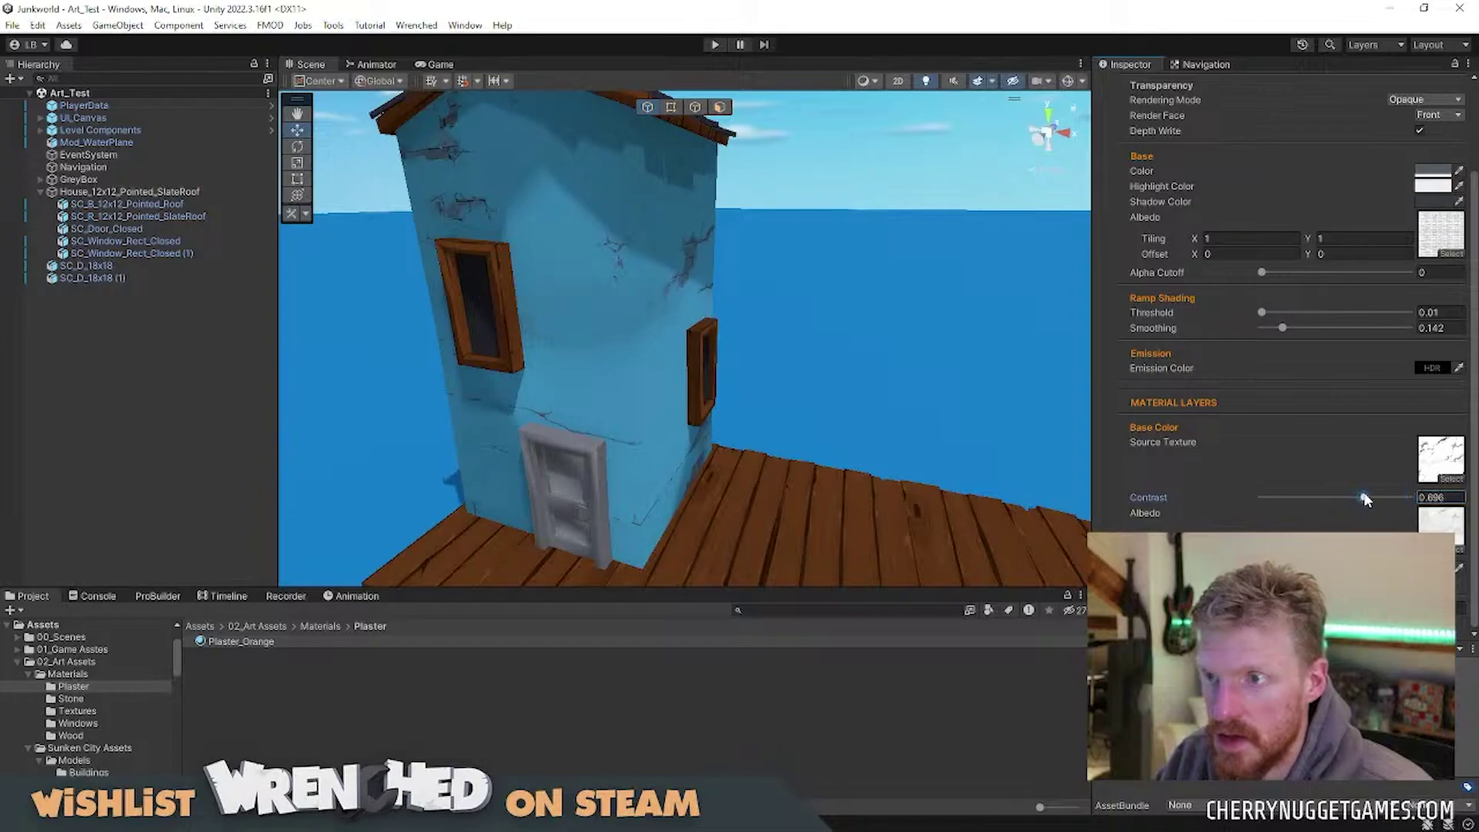
{"action": "type", "text": "plqat"}
Dismiss the Select Texture picker to get back to the base colour contrast (about 0.958).
{"action": "key", "text": "Escape"}
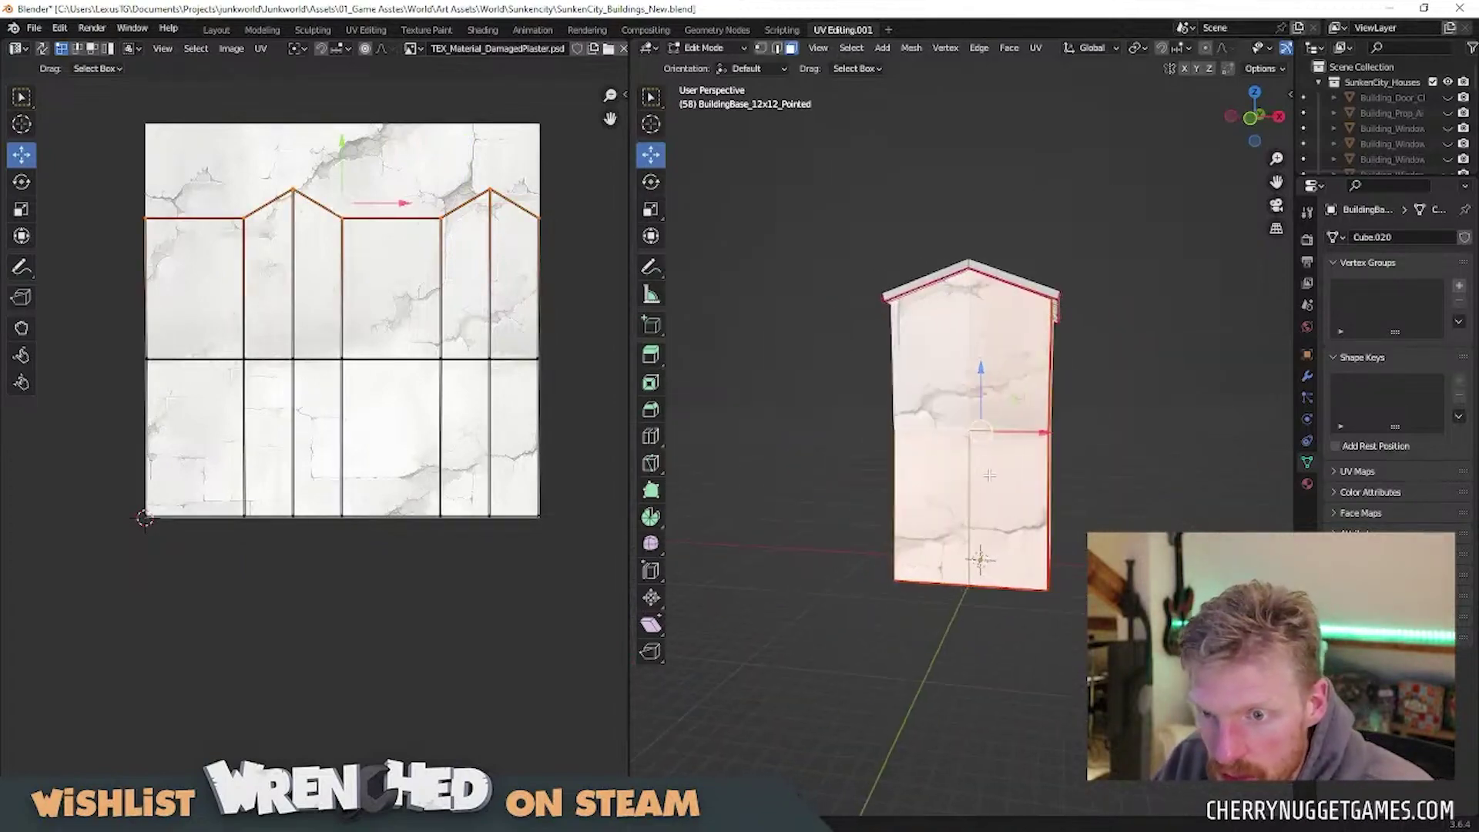
Scale all of the building's UVs over the damaged plaster texture.
{"action": "key", "text": "a"}
{"action": "key", "text": "s"}
{"action": "left_click", "coordinate": [563, 424]}
{"action": "left_click", "coordinate": [412, 47]}
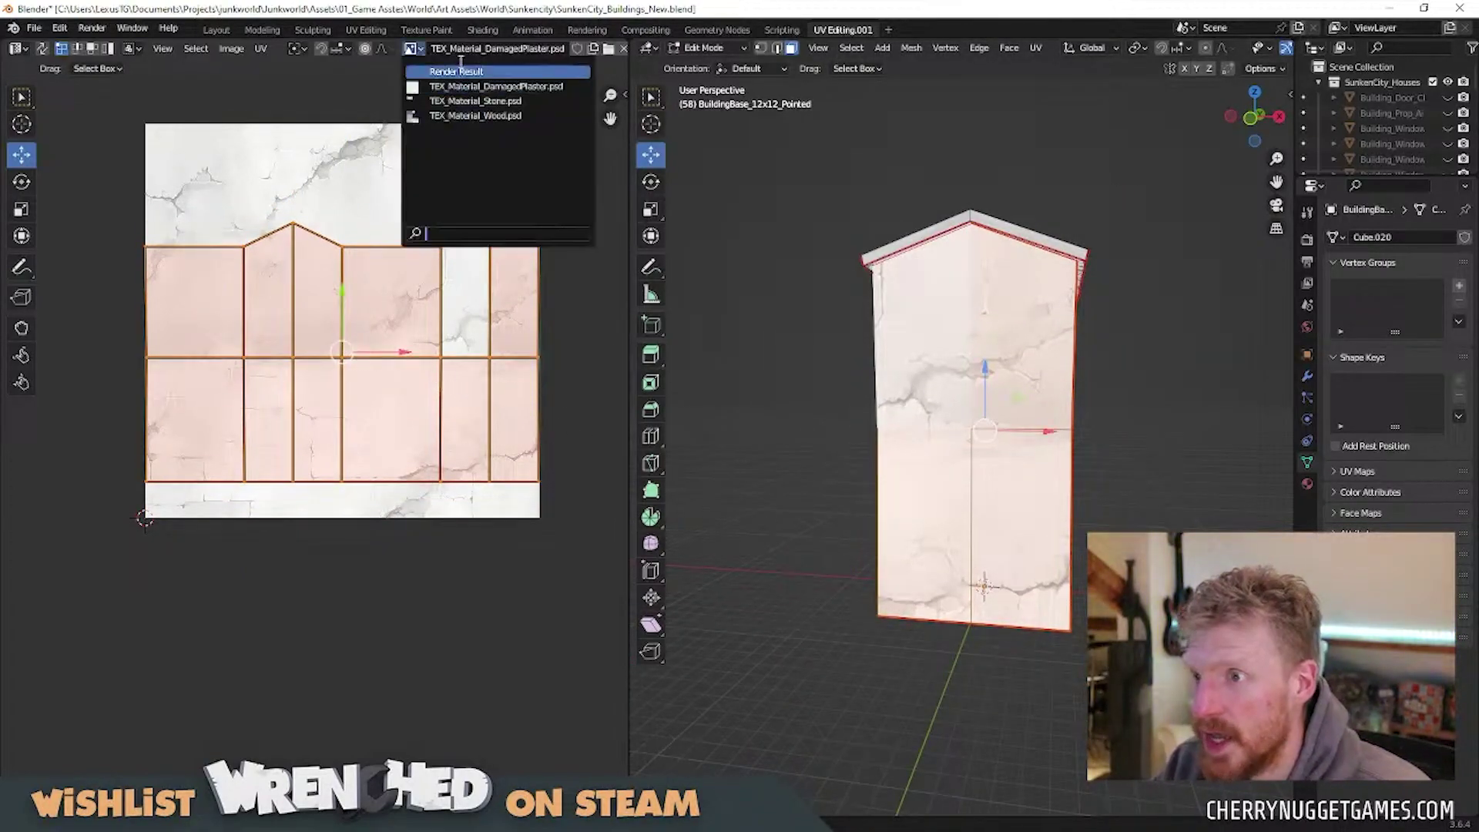
Connect a checker texture to the house material's base colour in the Shading workspace.
{"action": "left_click", "coordinate": [231, 47]}
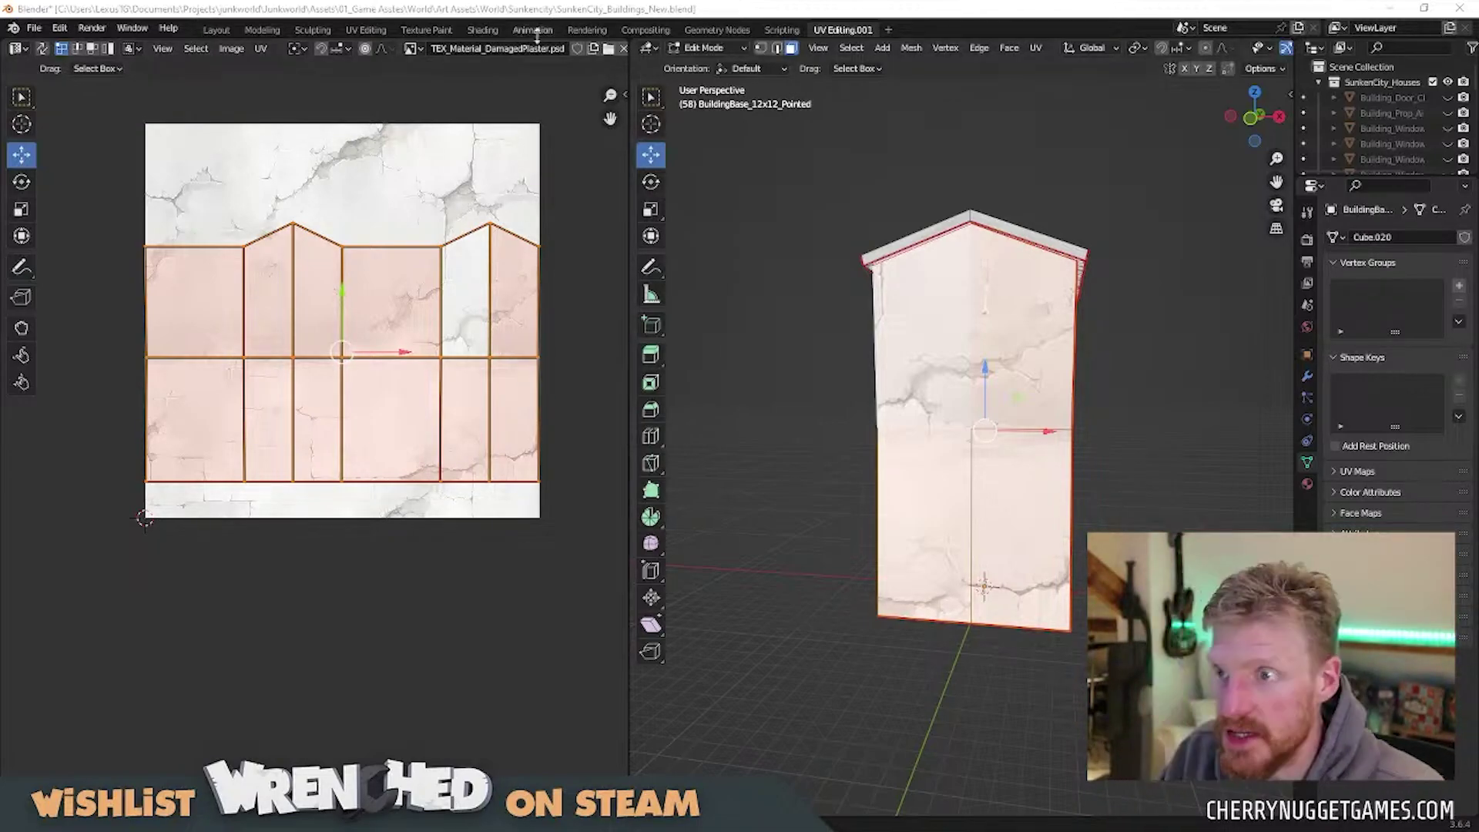
{"action": "left_click", "coordinate": [482, 29]}
{"action": "left_click_drag", "start_coordinate": [563, 586], "coordinate": [725, 628]}
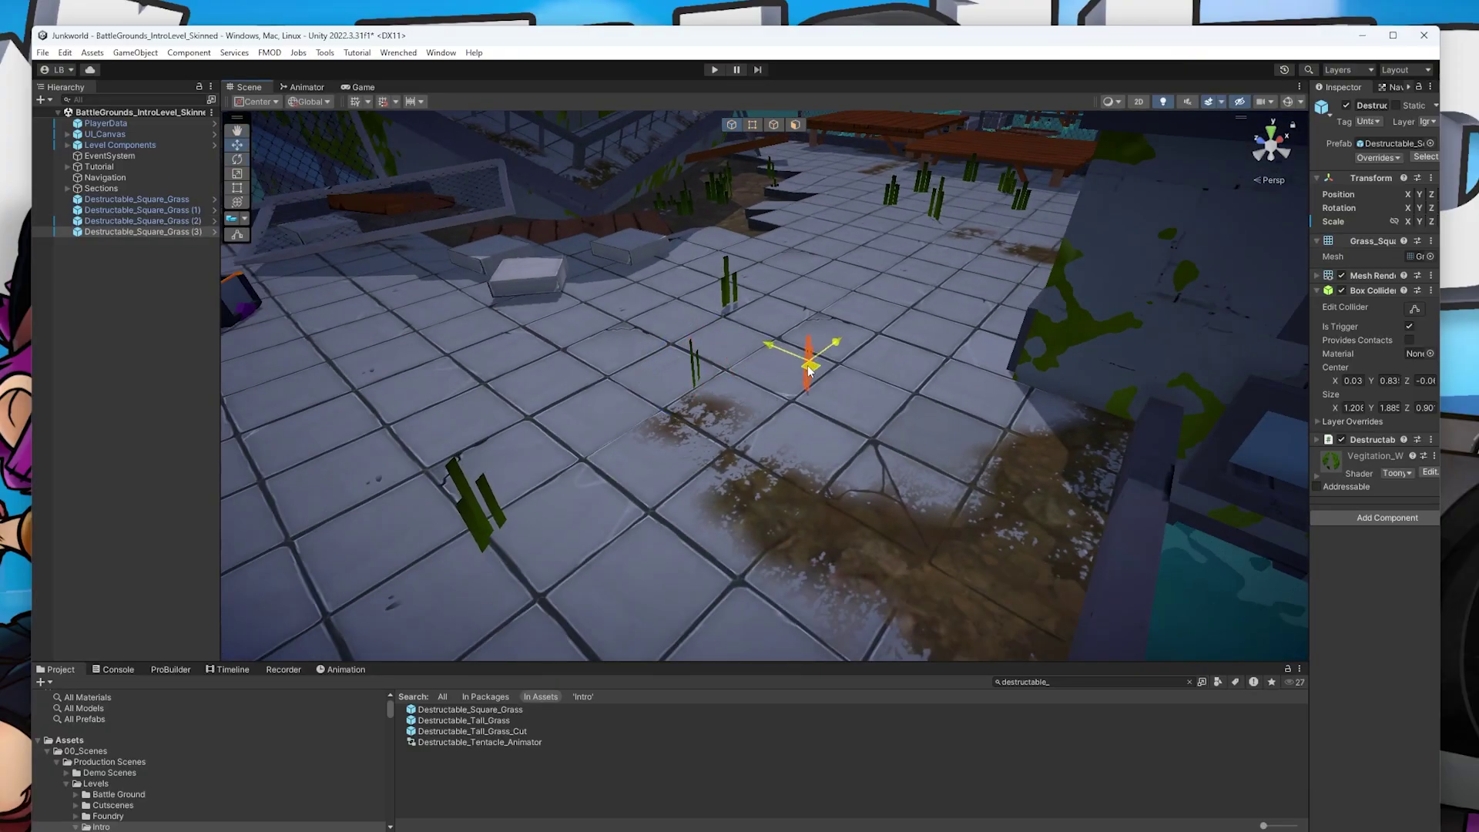
Duplicate the grass clump twice and move the second copy beside the hedge.
{"action": "key", "text": "ctrl+d"}
{"action": "key", "text": "w"}
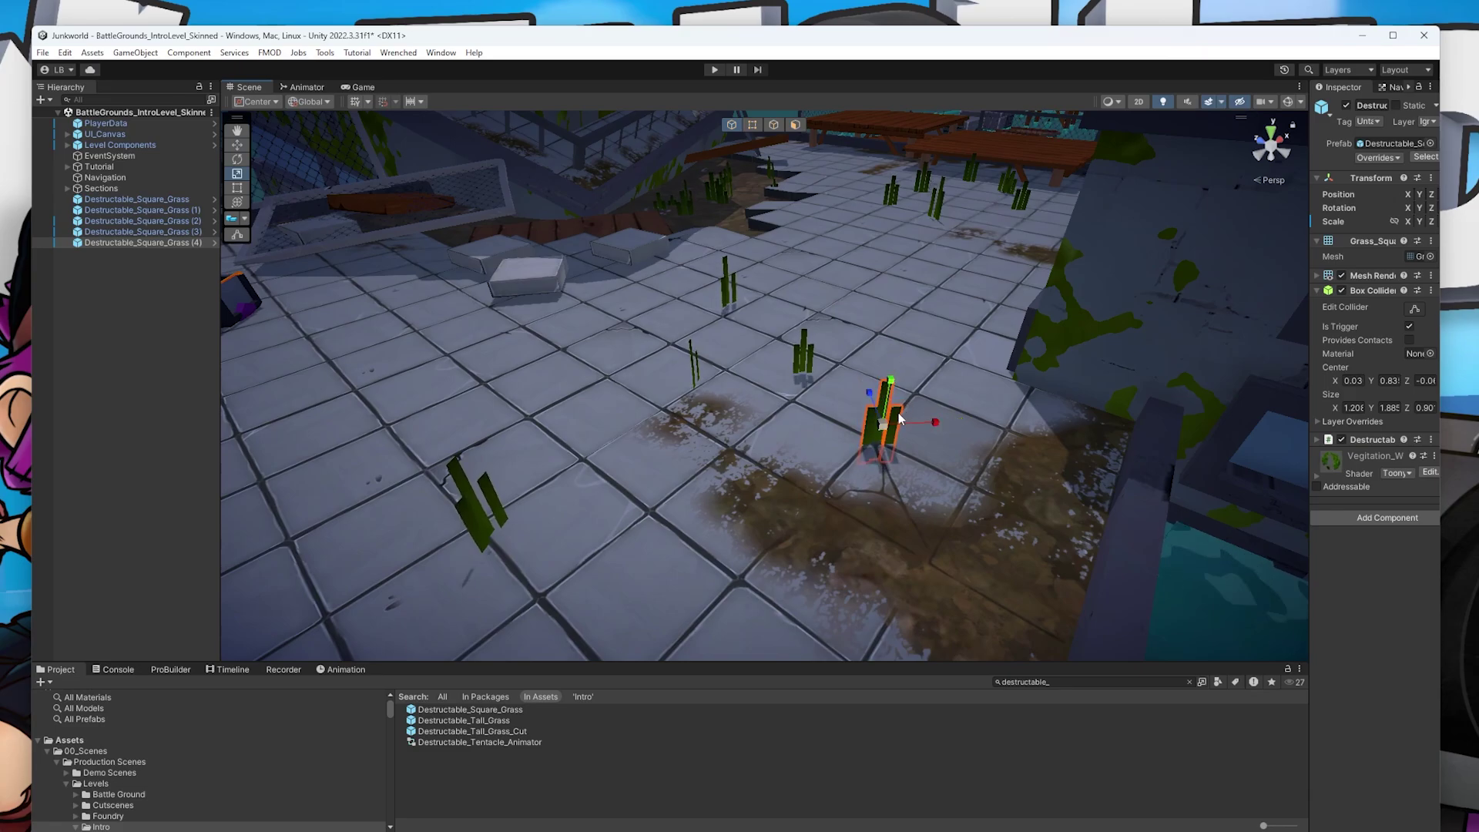
{"action": "right_click_drag", "start_coordinate": [1015, 440], "coordinate": [1087, 360]}
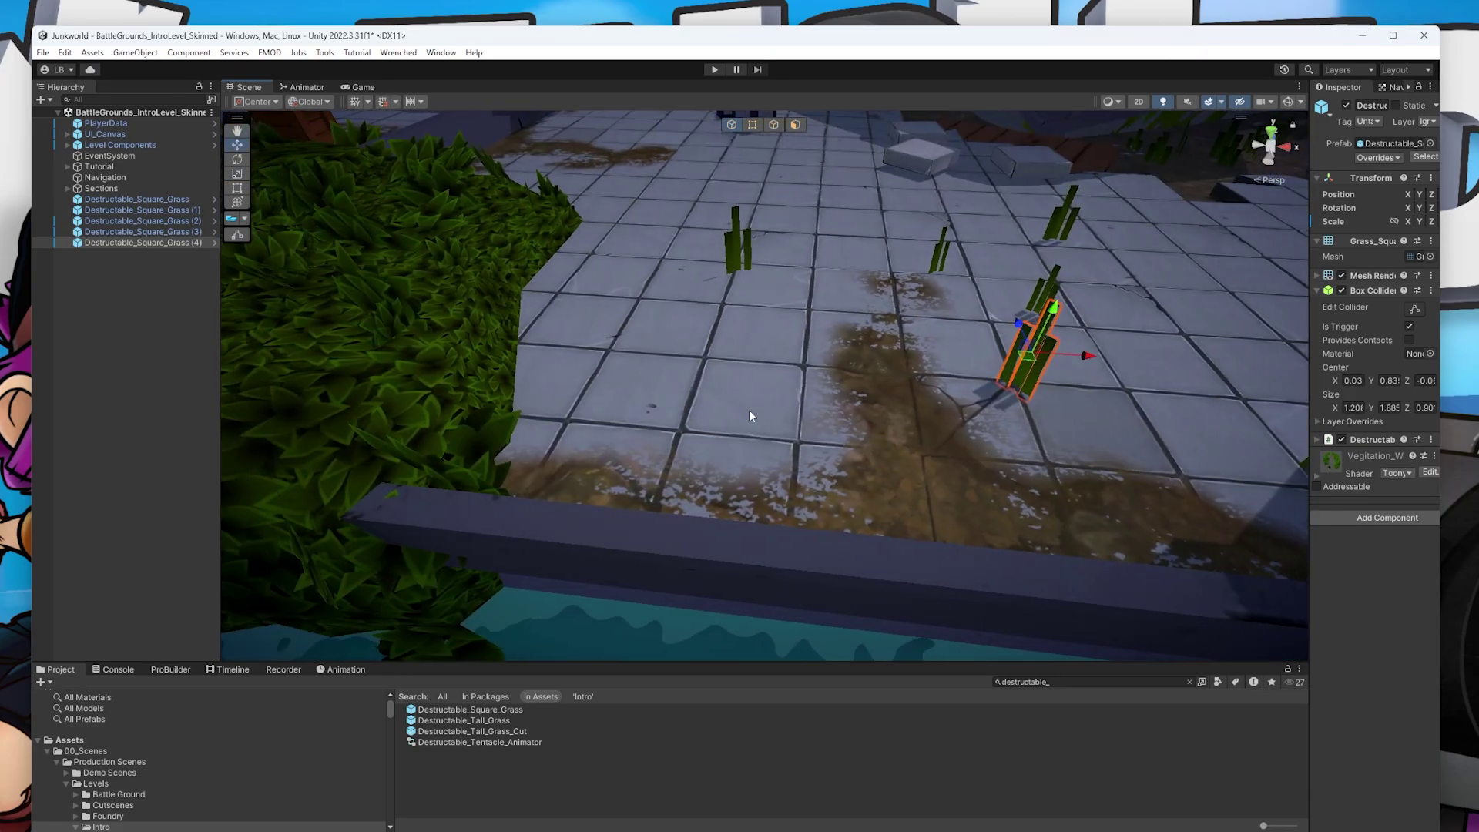
{"action": "key", "text": "ctrl+d"}
{"action": "left_click_drag", "start_coordinate": [1086, 359], "coordinate": [595, 325]}
Rotate the new grass clump to a fresh angle on the tile by the hedge.
{"action": "key", "text": "e"}
{"action": "key", "text": "r"}
{"action": "right_click_drag", "start_coordinate": [587, 326], "coordinate": [711, 397]}
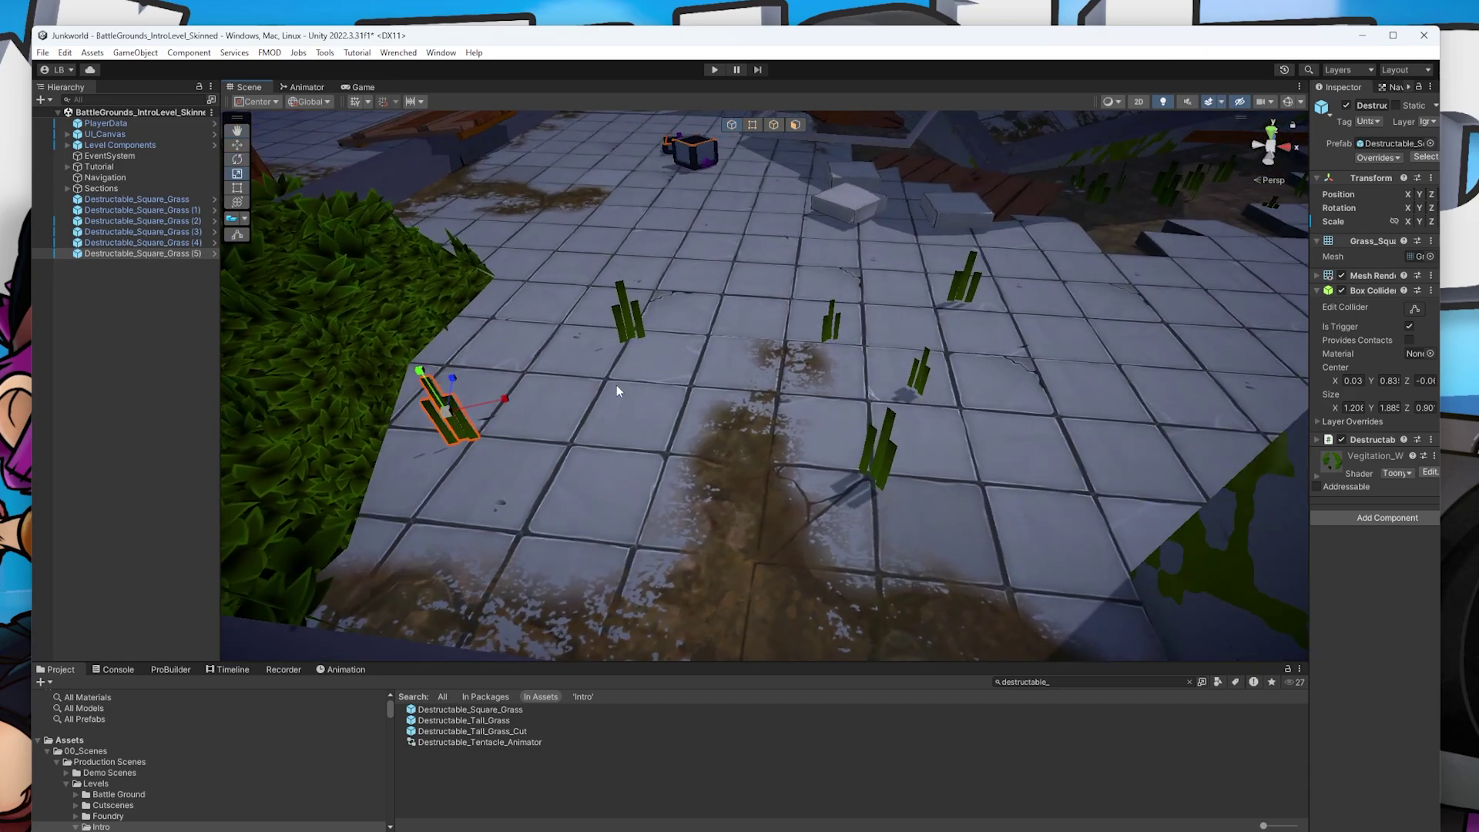
{"action": "key", "text": "e"}
{"action": "left_click_drag", "start_coordinate": [572, 404], "coordinate": [614, 433]}
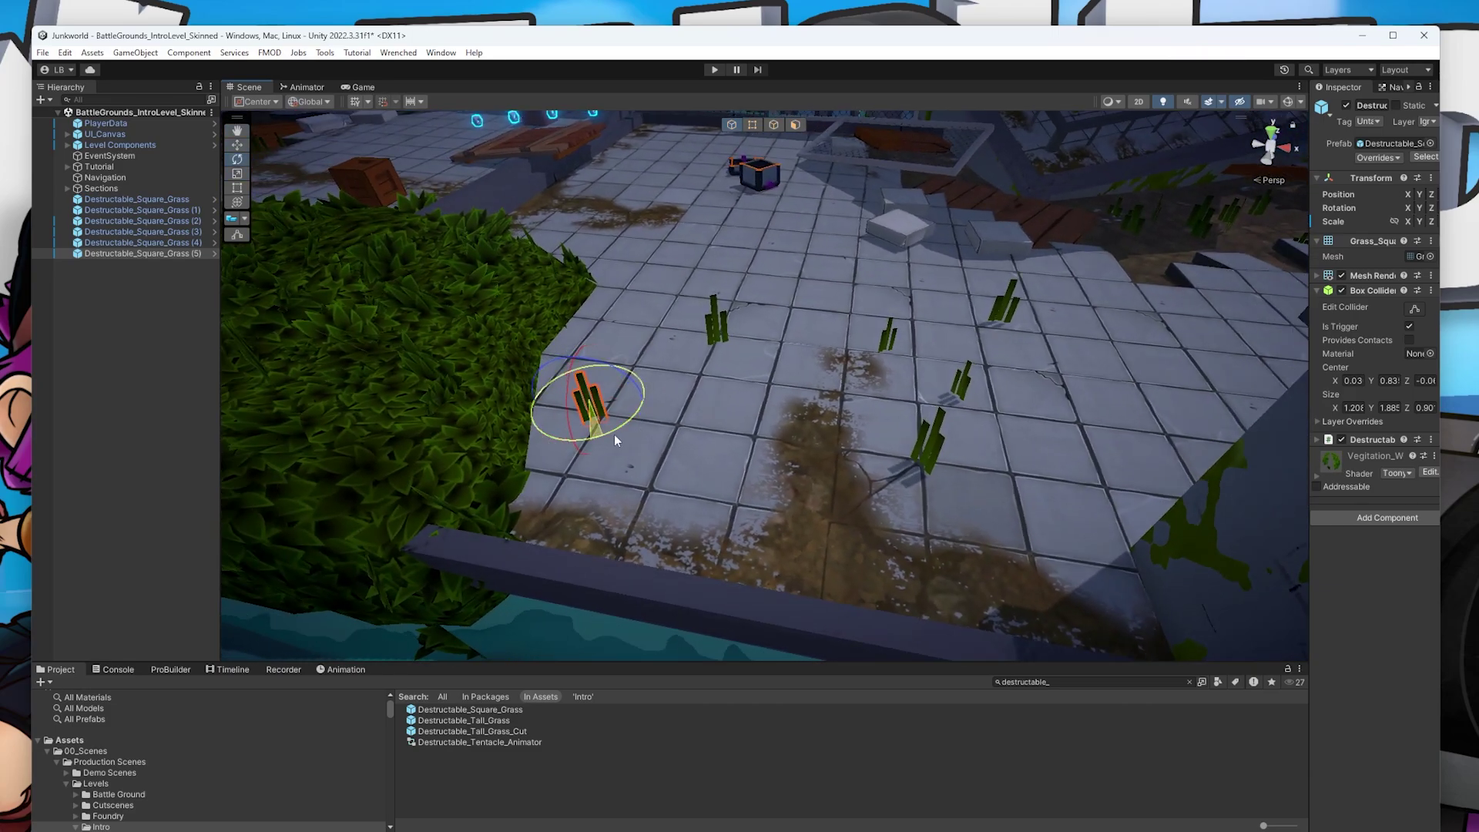
{"action": "left_click", "coordinate": [613, 433]}
{"action": "mouse_move", "coordinate": [614, 433]}
{"action": "right_mouse_down"}
{"action": "mouse_move", "coordinate": [720, 395]}
{"action": "mouse_move", "coordinate": [673, 406]}
{"action": "right_mouse_up"}
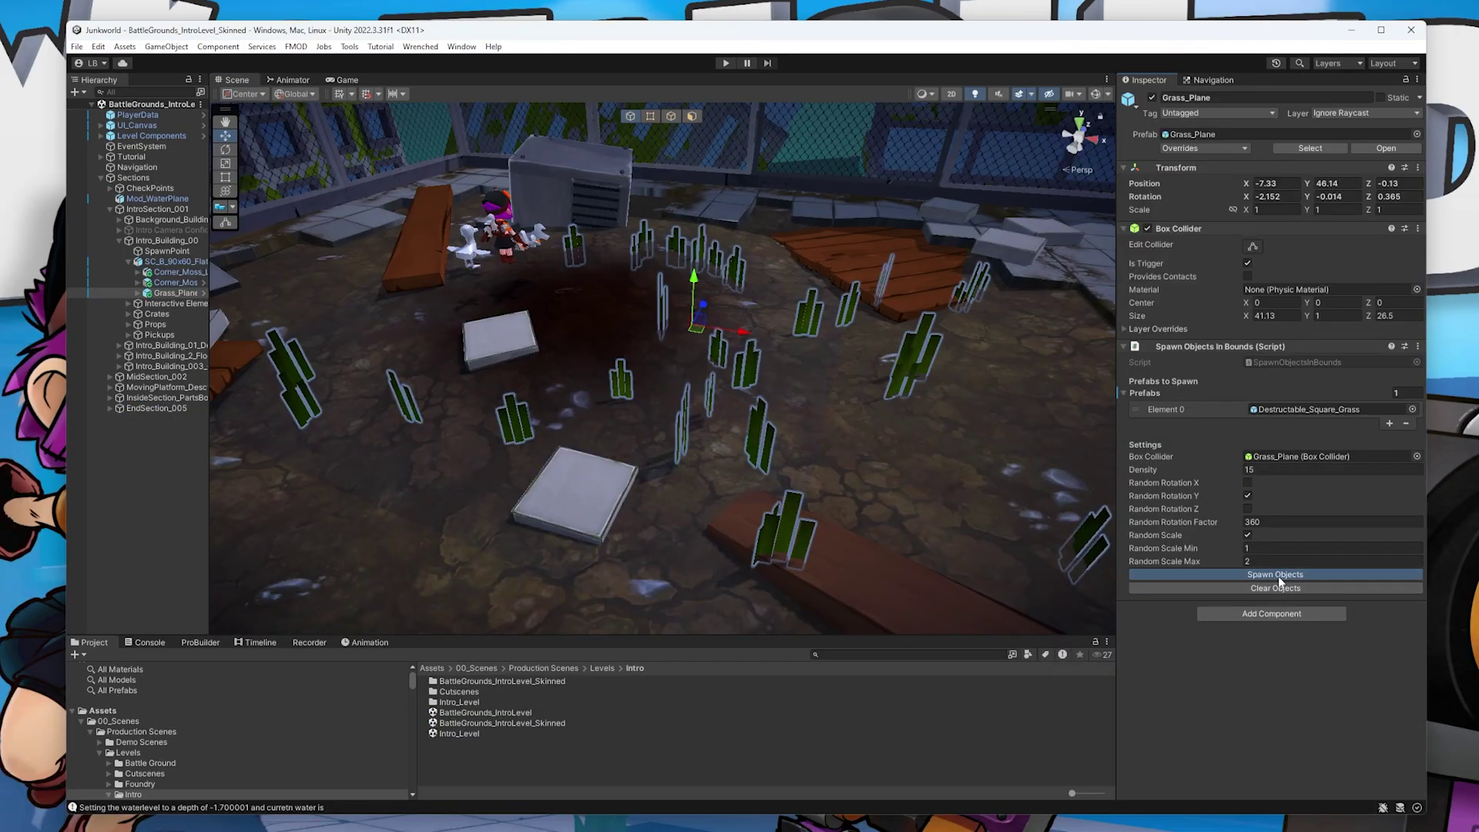
Spawn two batches of grass clumps within Grass_Plane's bounds, then clear them all.
{"action": "left_click", "coordinate": [1279, 581]}
{"action": "left_click", "coordinate": [1280, 582]}
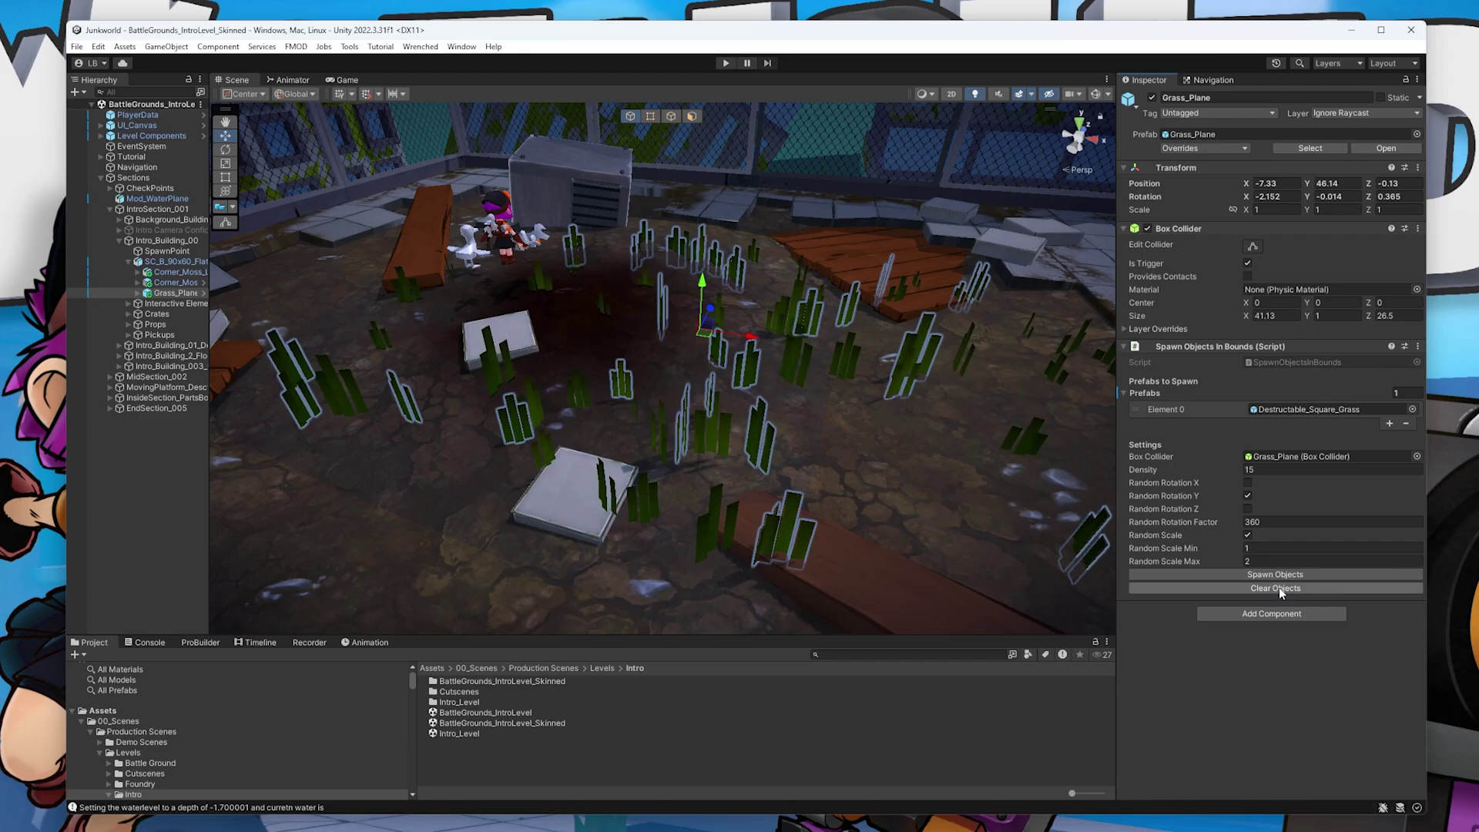
{"action": "left_click", "coordinate": [1278, 591]}
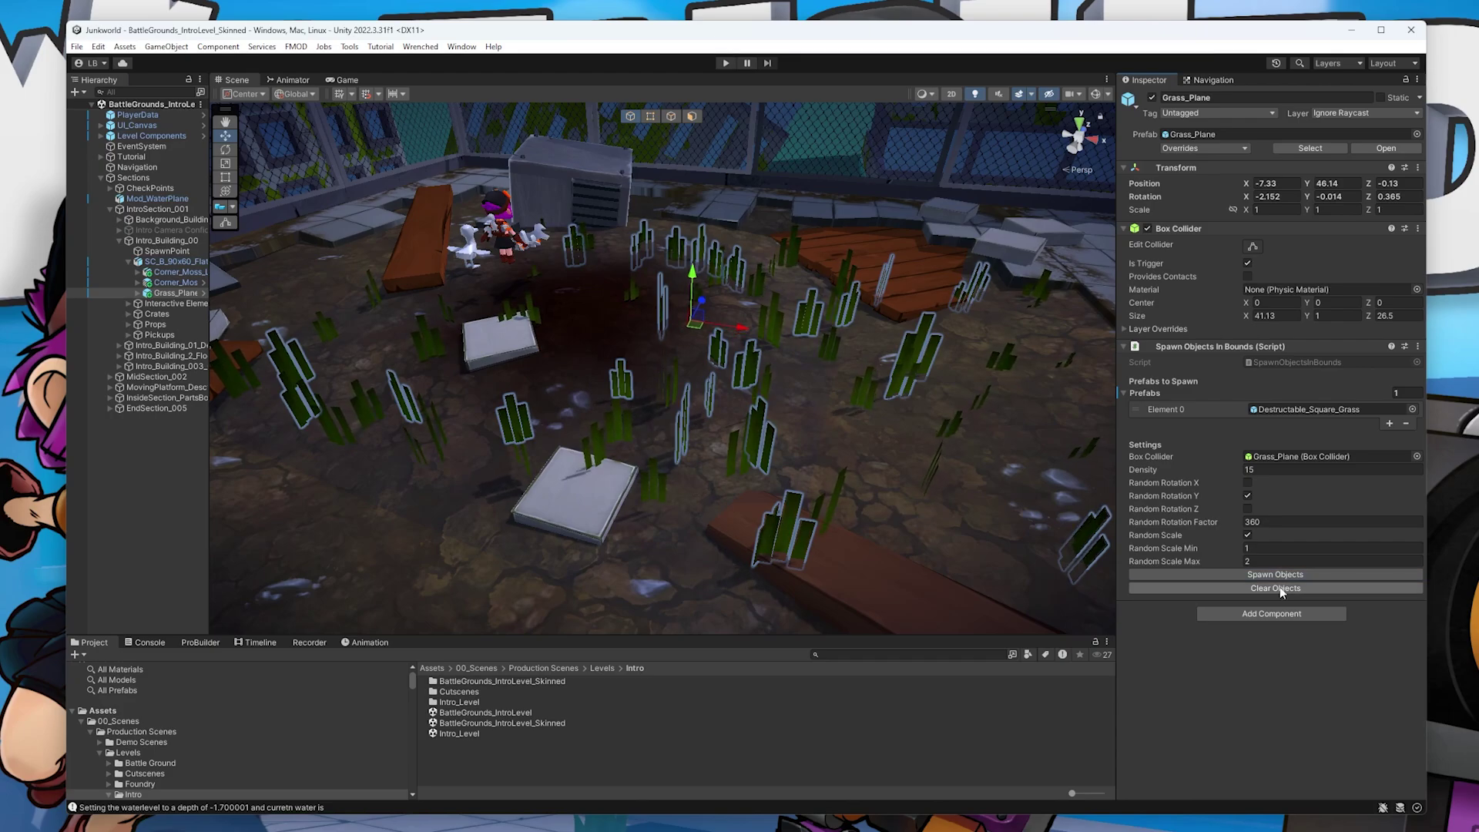
{"action": "left_click", "coordinate": [1281, 593]}
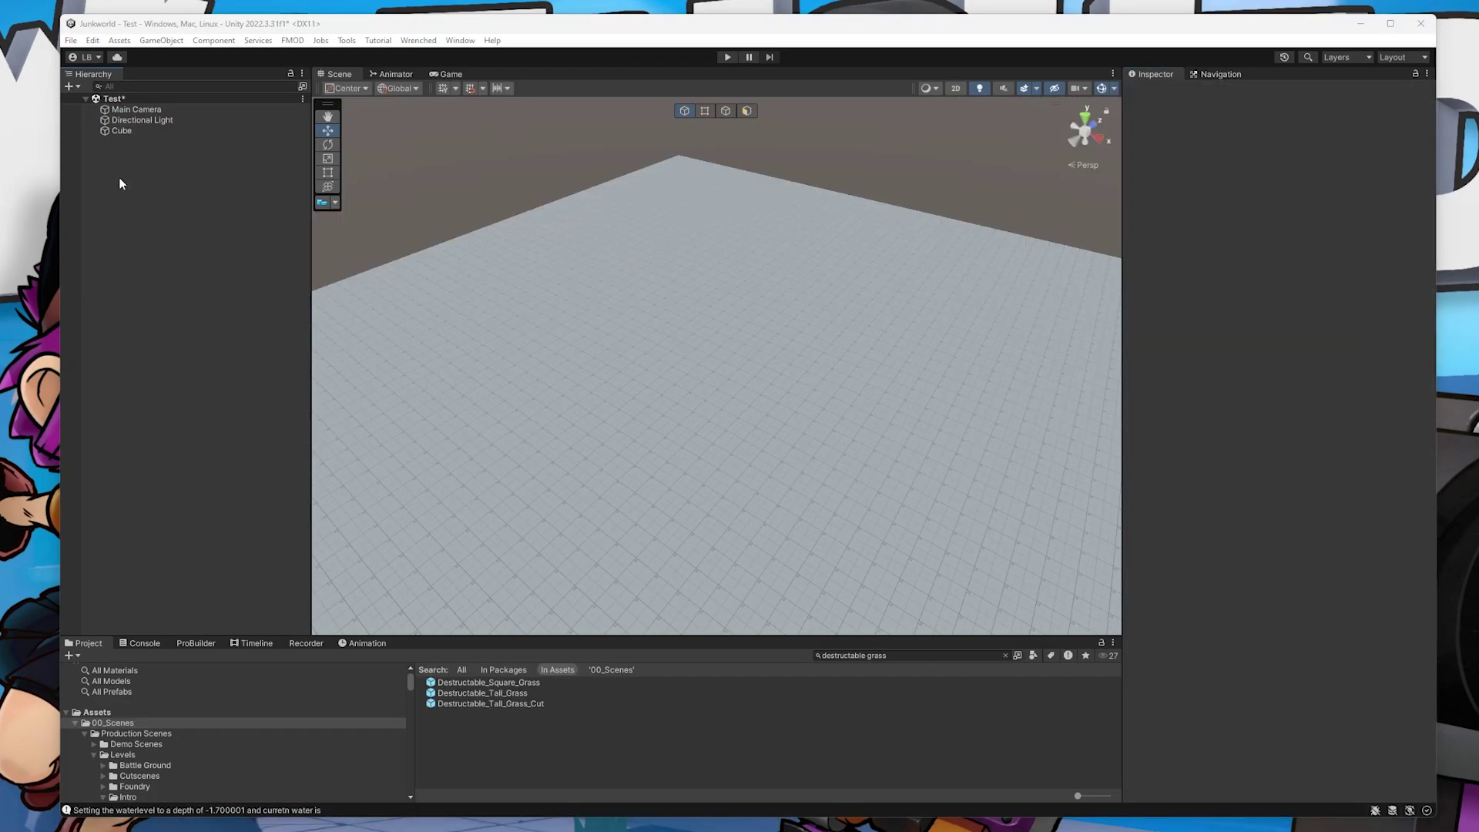
Create an empty scene object named ScatterPlane.
{"action": "right_click", "coordinate": [120, 185]}
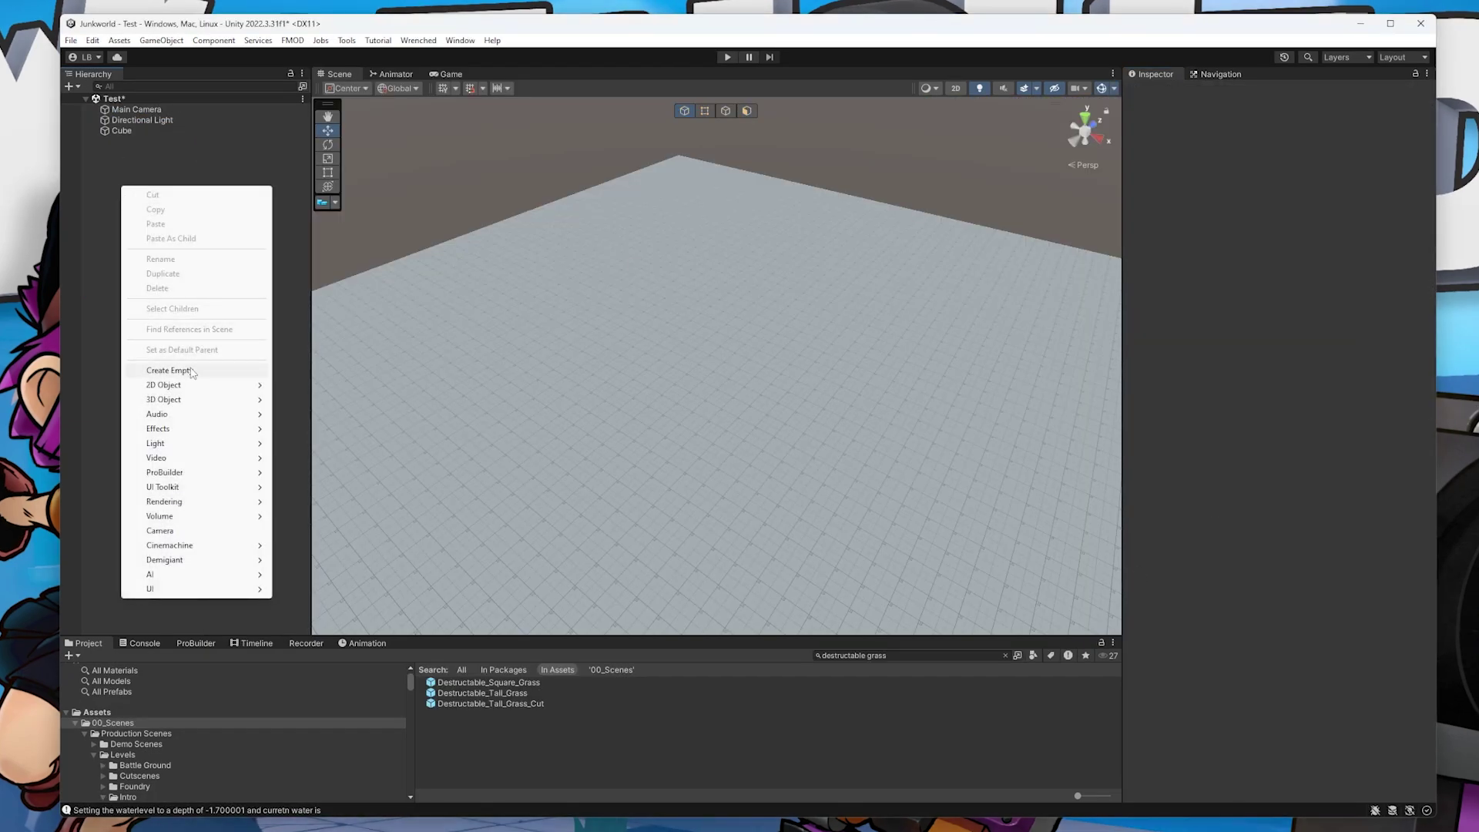
{"action": "left_click", "coordinate": [191, 366]}
{"action": "type", "text": "ScatterPlane"}
{"action": "key", "text": "Return"}
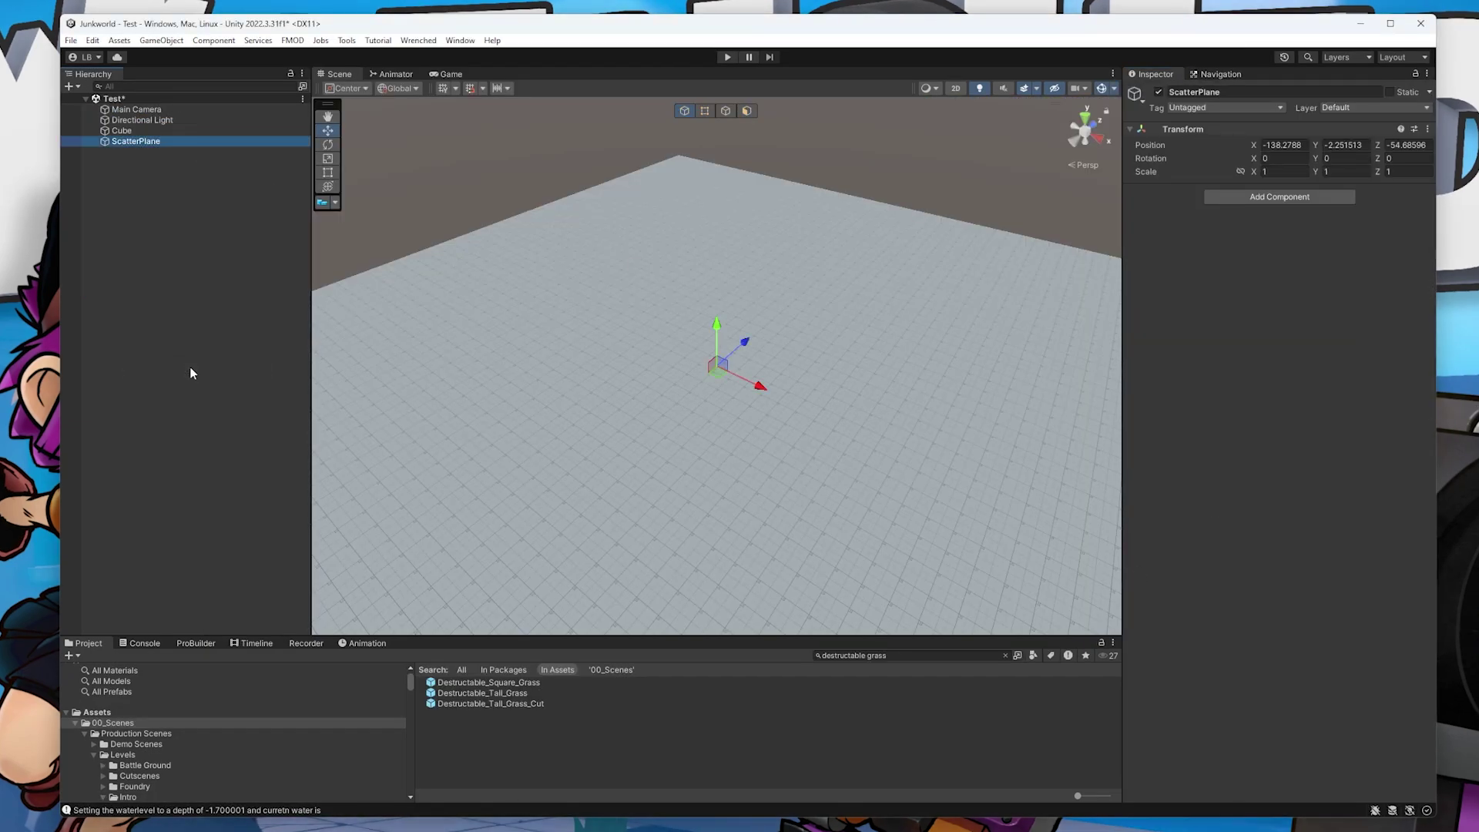
Add Spawn Objects In Bounds and Box Collider components to ScatterPlane.
{"action": "left_click", "coordinate": [1277, 197]}
{"action": "left_click", "coordinate": [1264, 243]}
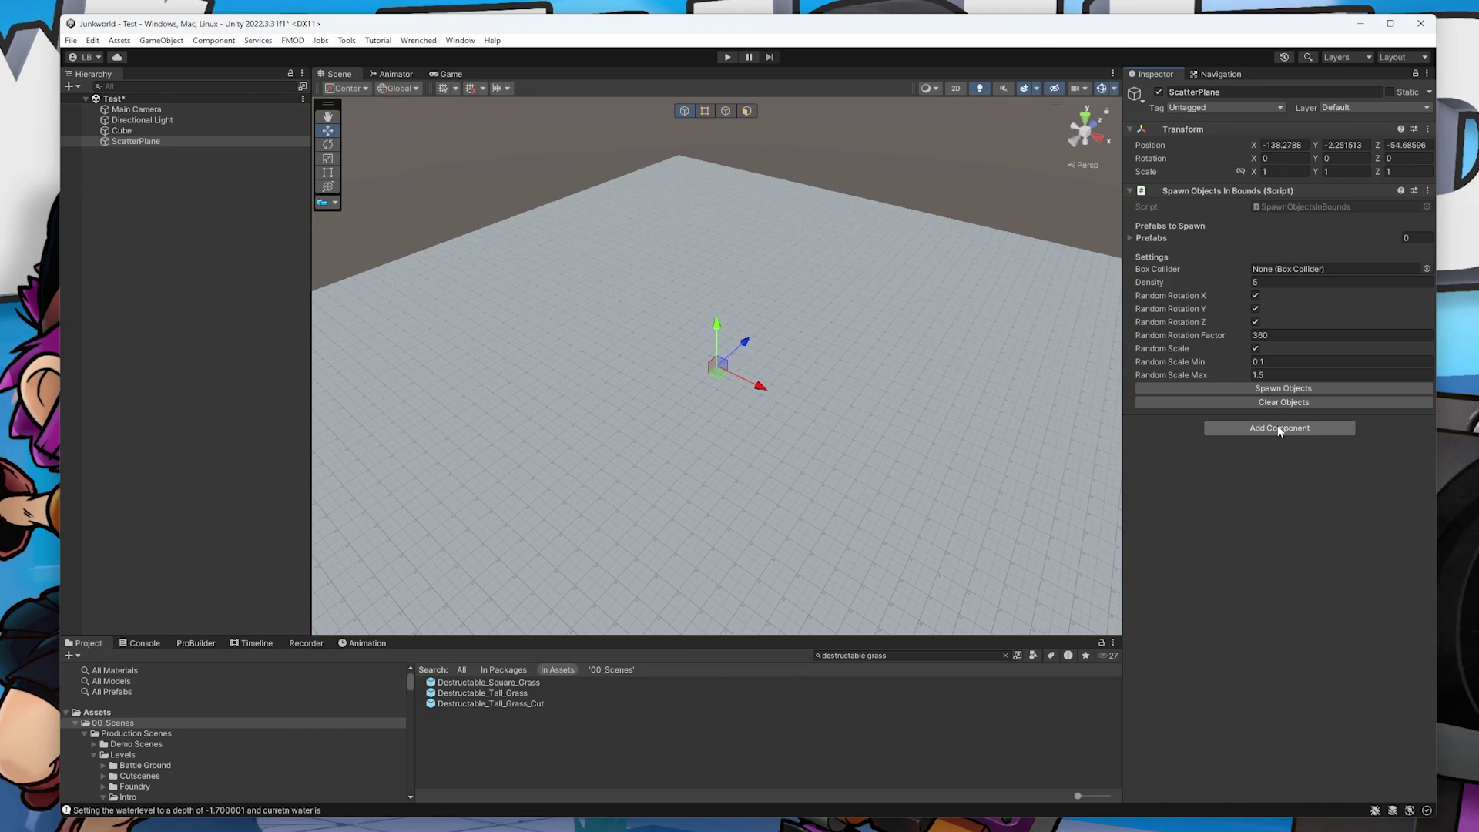
{"action": "left_click", "coordinate": [1278, 427]}
{"action": "type", "text": "box"}
{"action": "left_click", "coordinate": [1306, 474]}
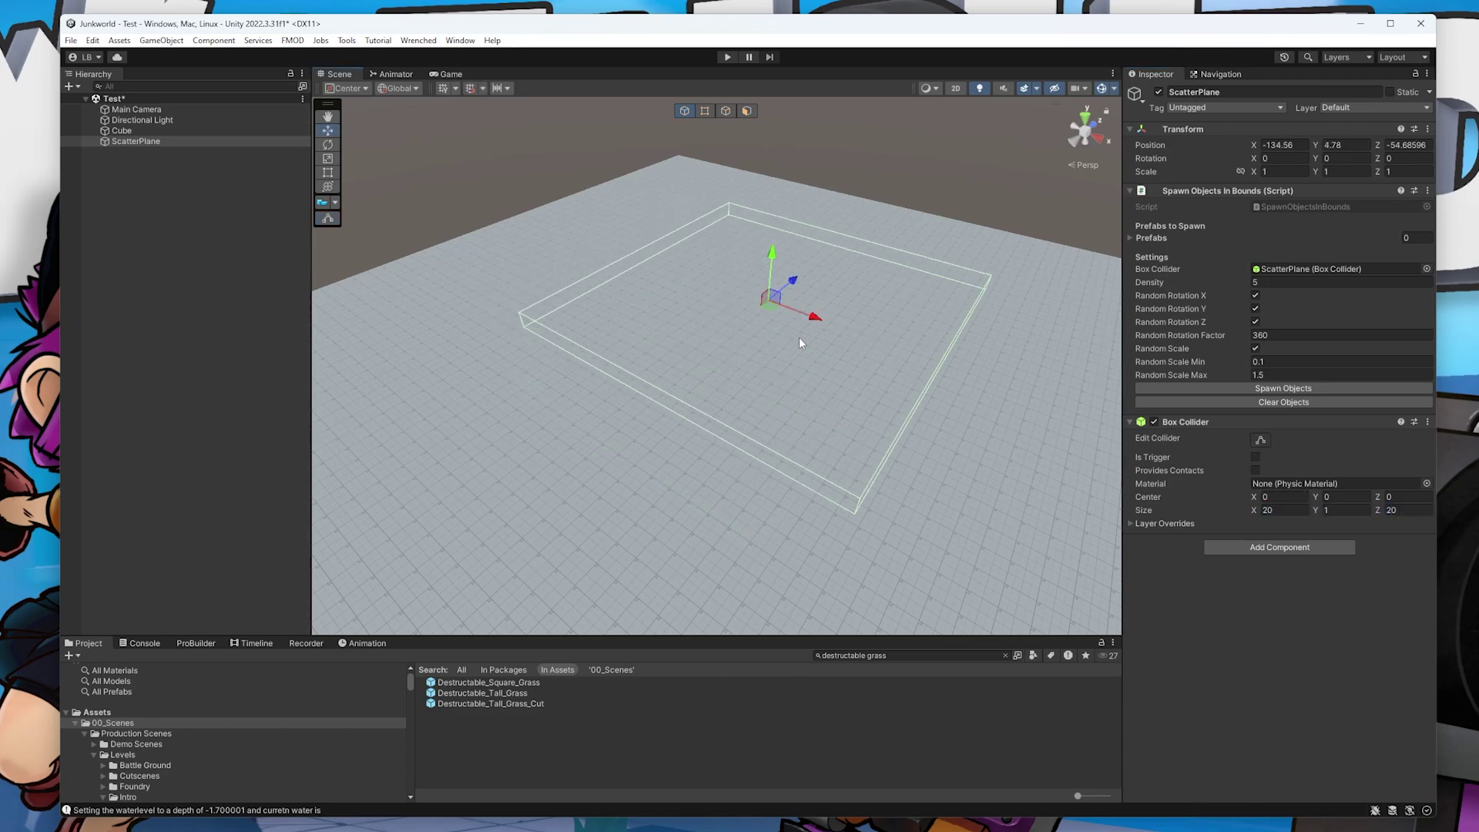
Assign Destructable_Square_Grass, test-spawn, then fill ScatterPlane with grass at density 77.
{"action": "left_click_drag", "start_coordinate": [794, 284], "coordinate": [765, 331]}
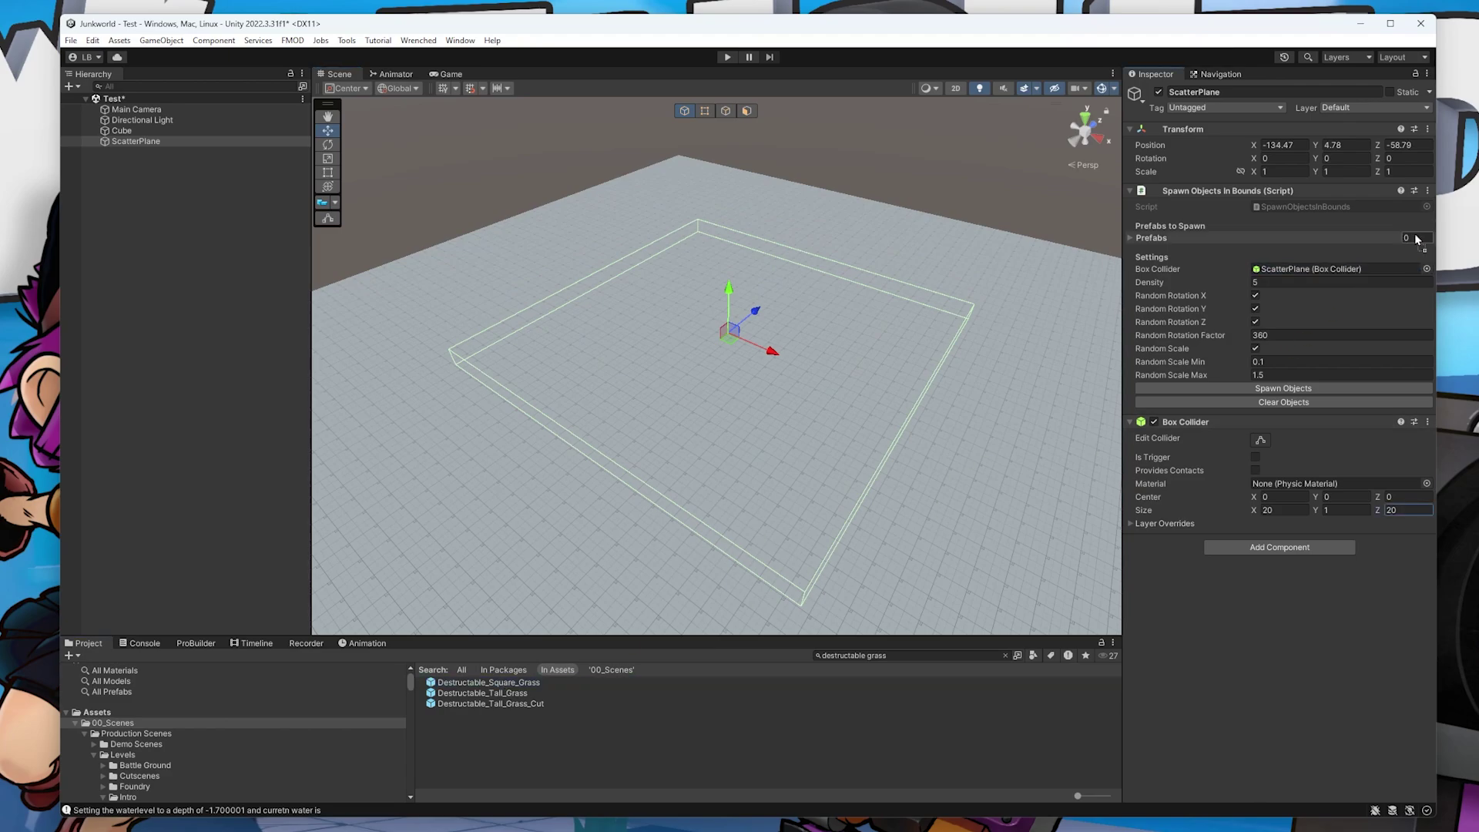
{"action": "left_click", "coordinate": [1152, 237]}
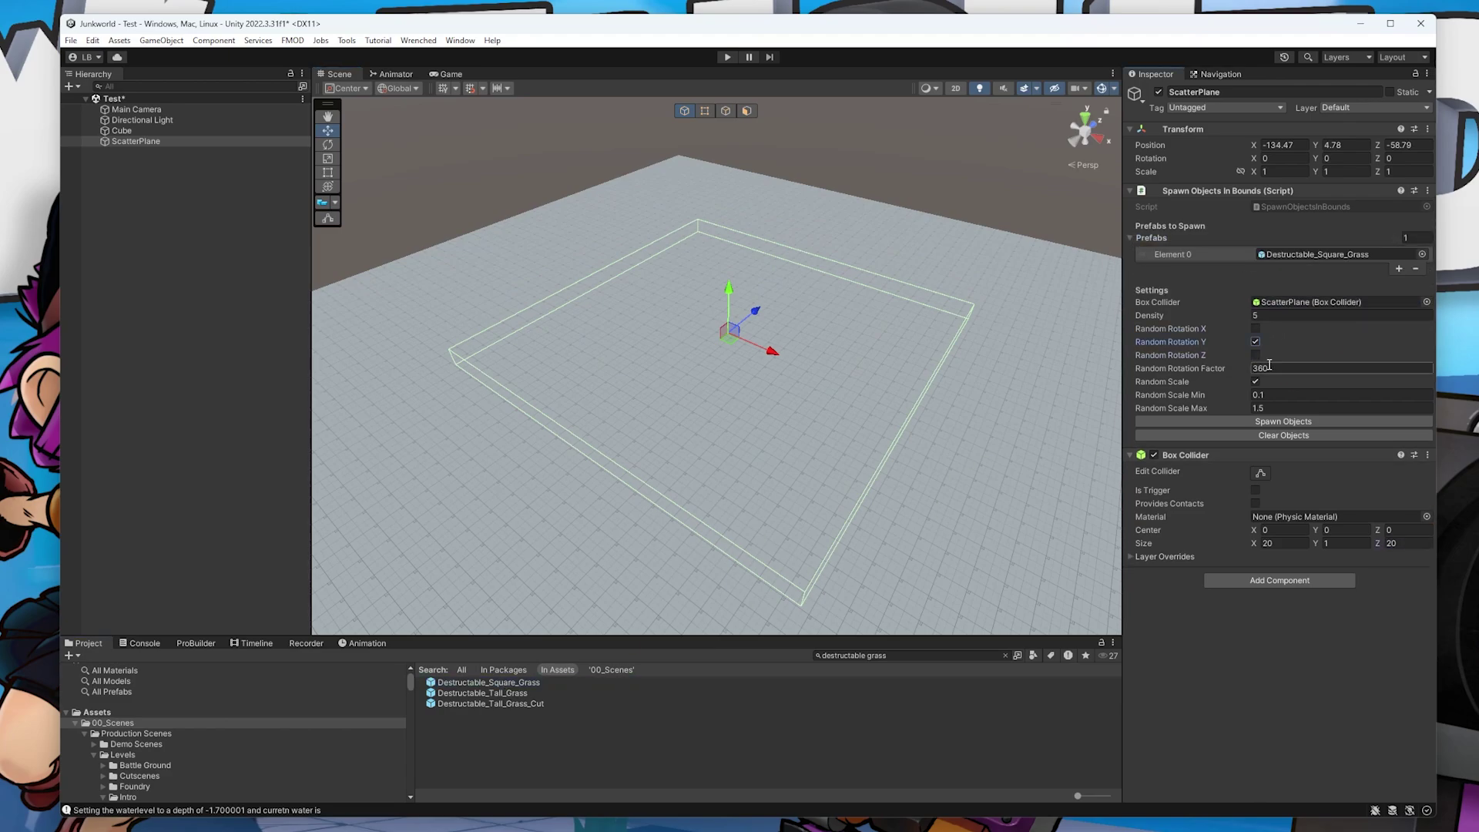
{"action": "left_click", "coordinate": [1270, 419]}
{"action": "left_click", "coordinate": [1254, 314]}
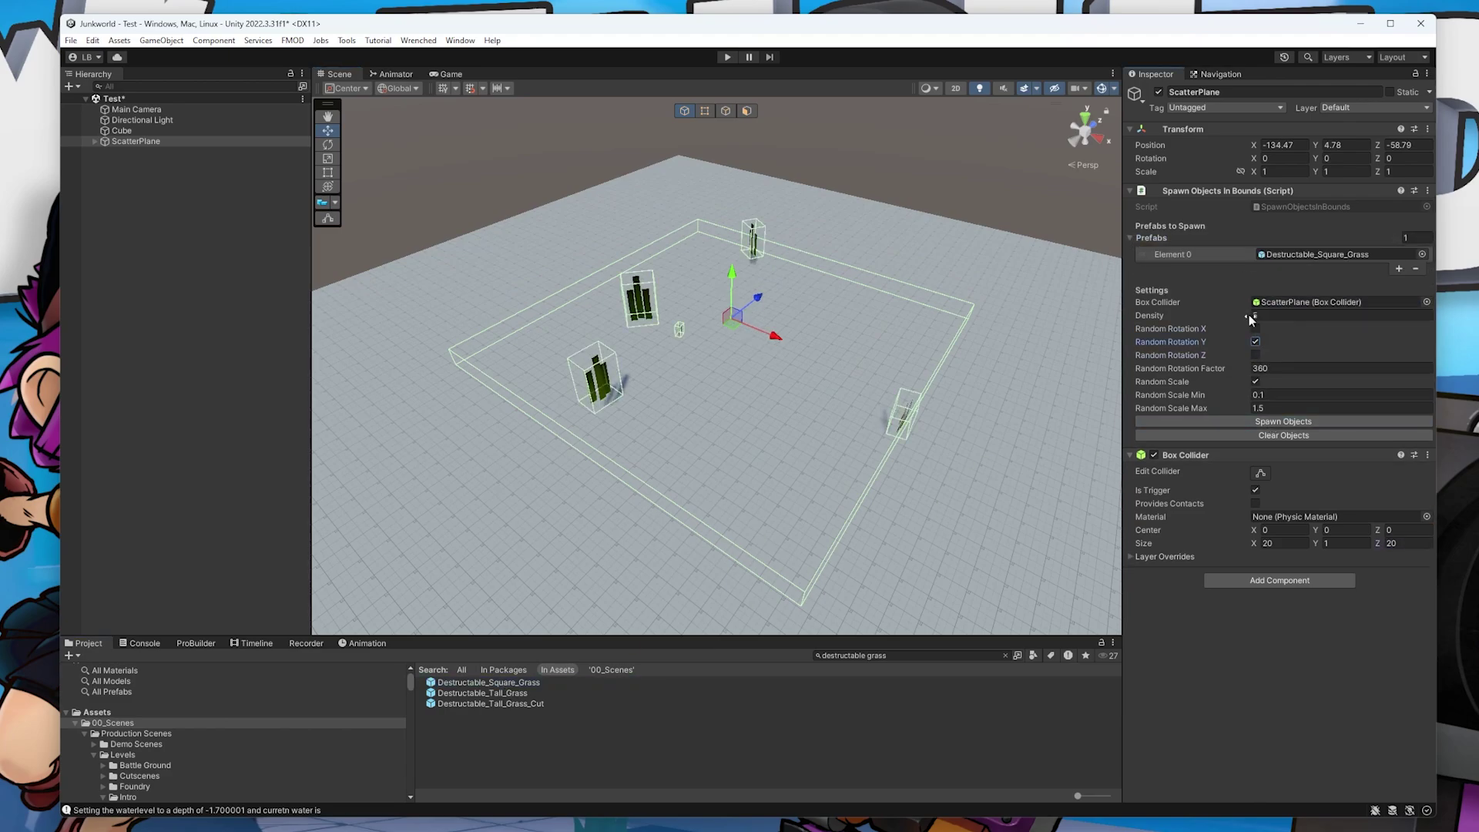
{"action": "type", "text": "77"}
{"action": "left_click", "coordinate": [1290, 433]}
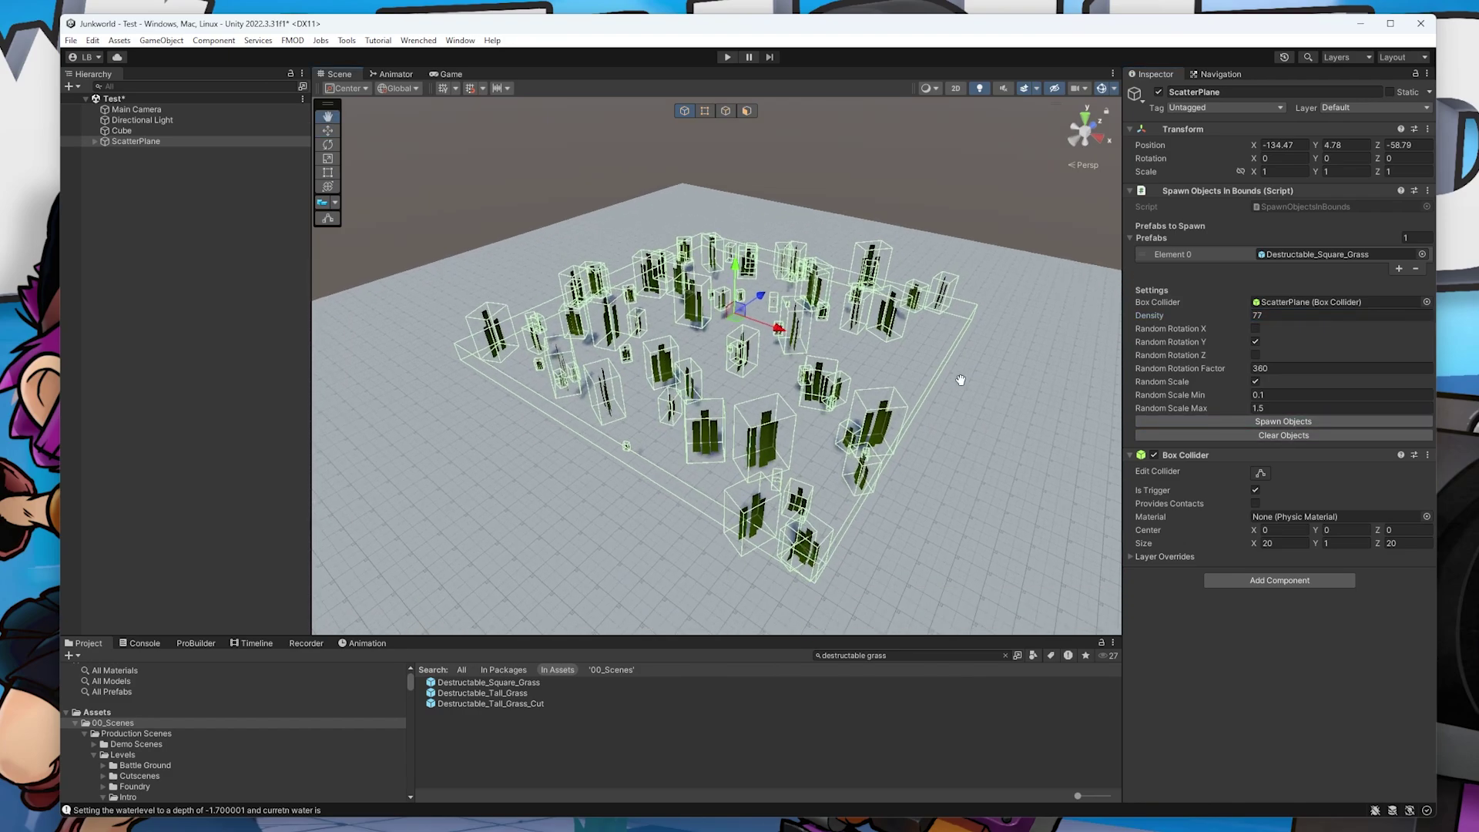
{"action": "left_click", "coordinate": [966, 350]}
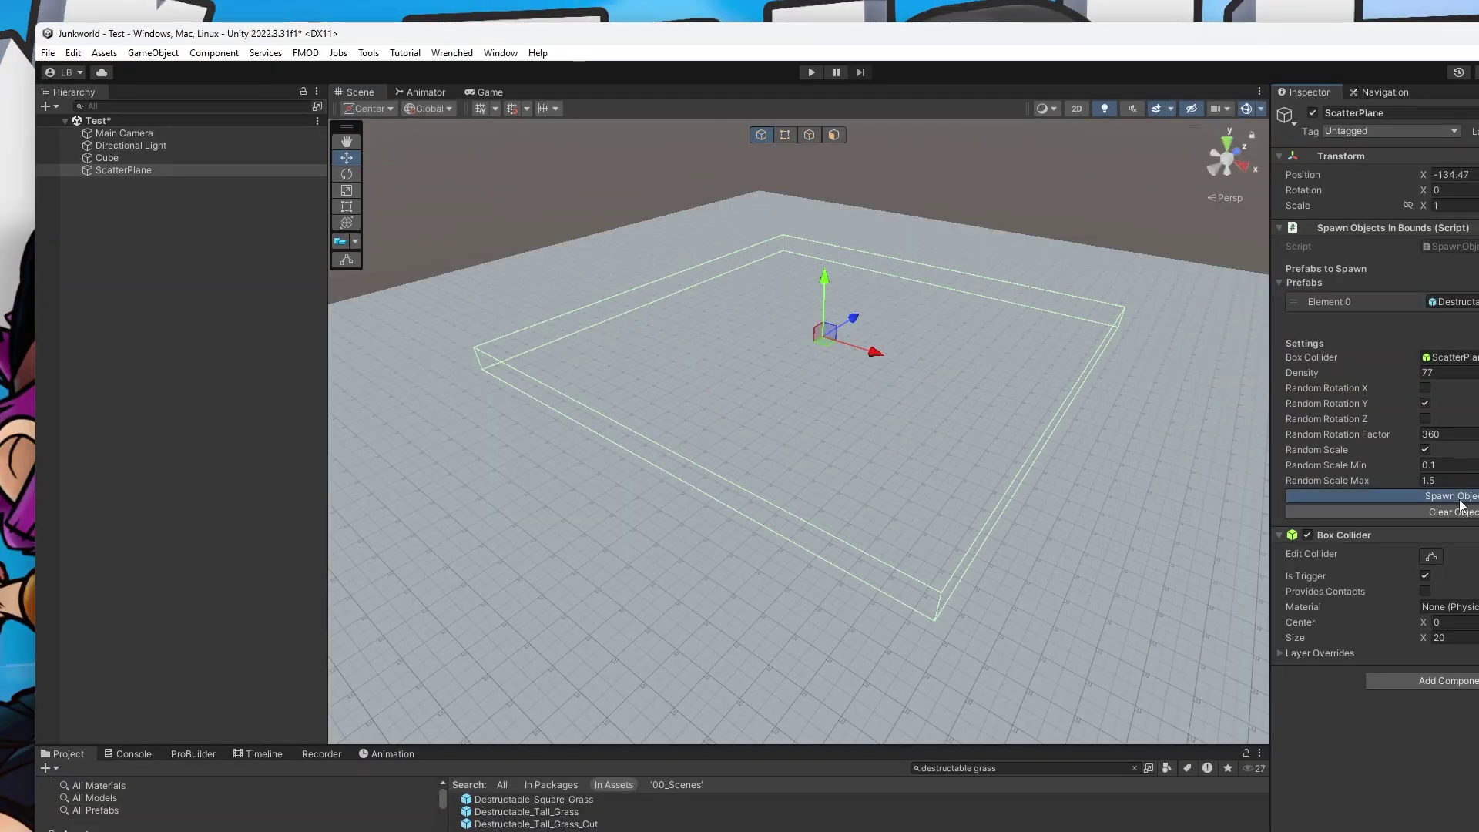
{"action": "left_click", "coordinate": [1453, 496]}
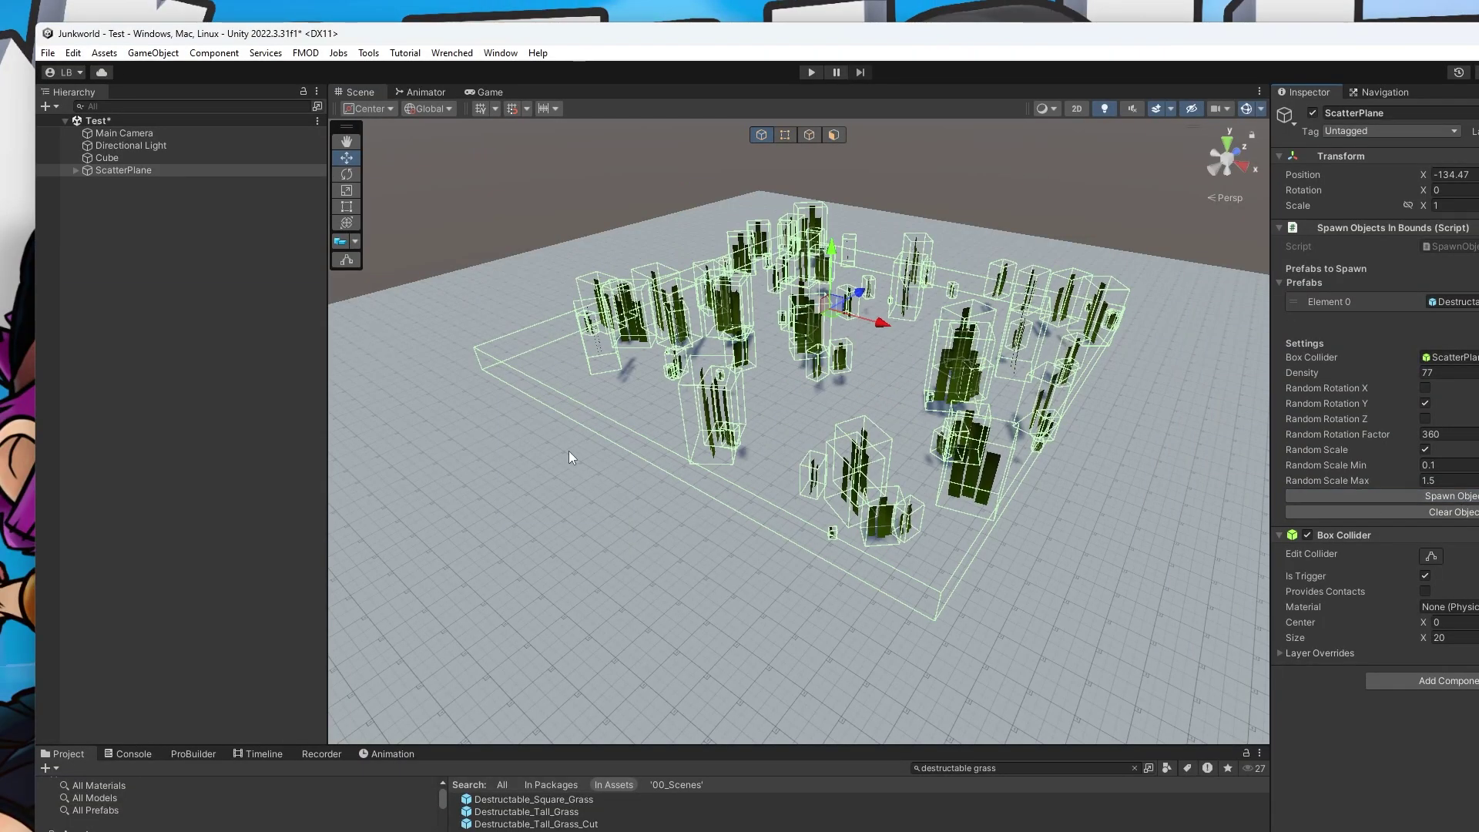
Inspect a spawned grass clump under ScatterPlane, then respawn grass inside its bounds.
{"action": "left_click", "coordinate": [76, 170]}
{"action": "scroll", "coordinate": [185, 259], "scroll_direction": "down", "scroll_amount": 3}
{"action": "scroll", "coordinate": [188, 261], "scroll_direction": "up", "scroll_amount": 5}
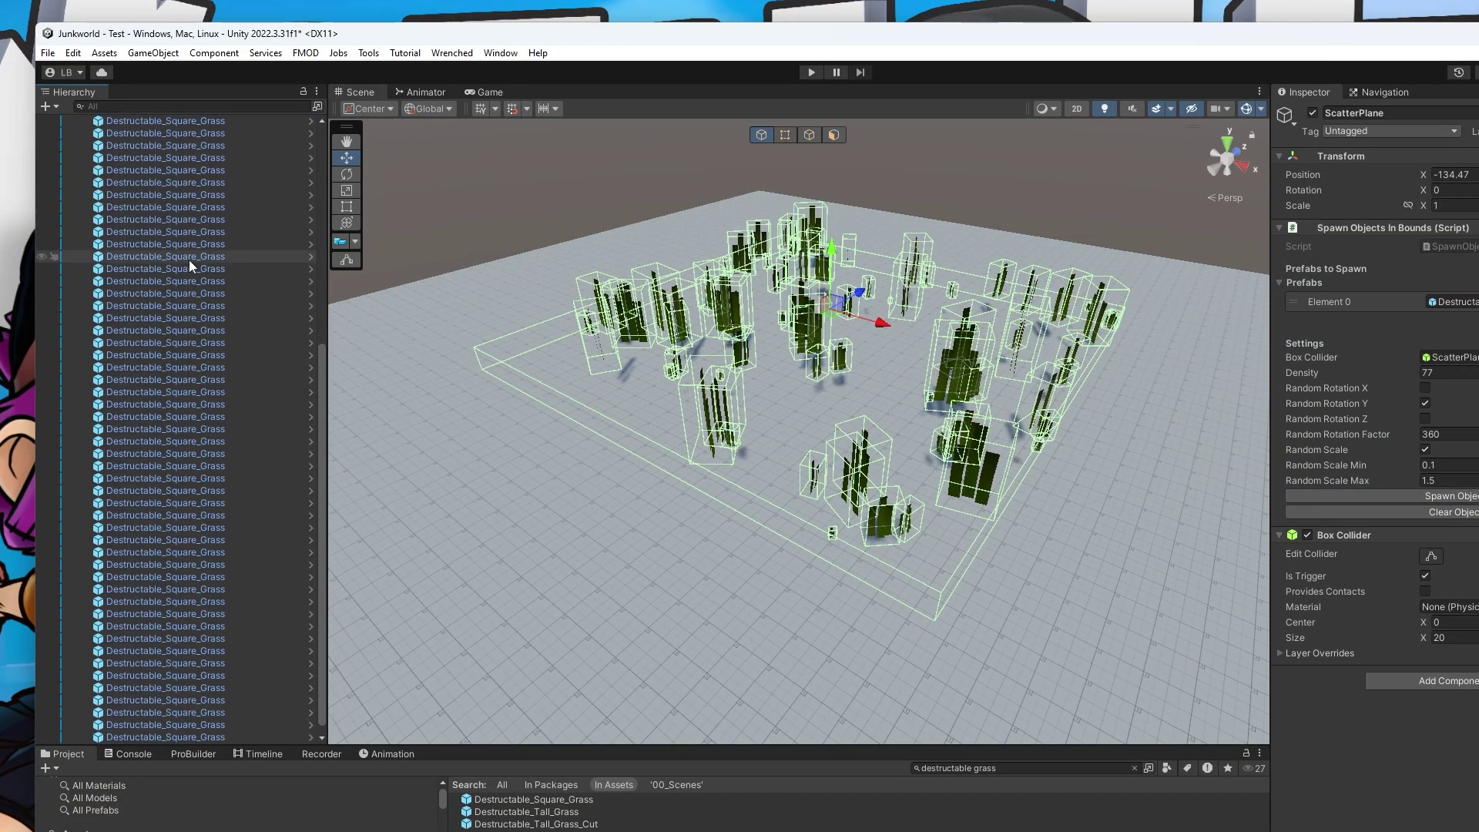
{"action": "scroll", "coordinate": [198, 300], "scroll_direction": "up", "scroll_amount": 5}
{"action": "left_click", "coordinate": [198, 343]}
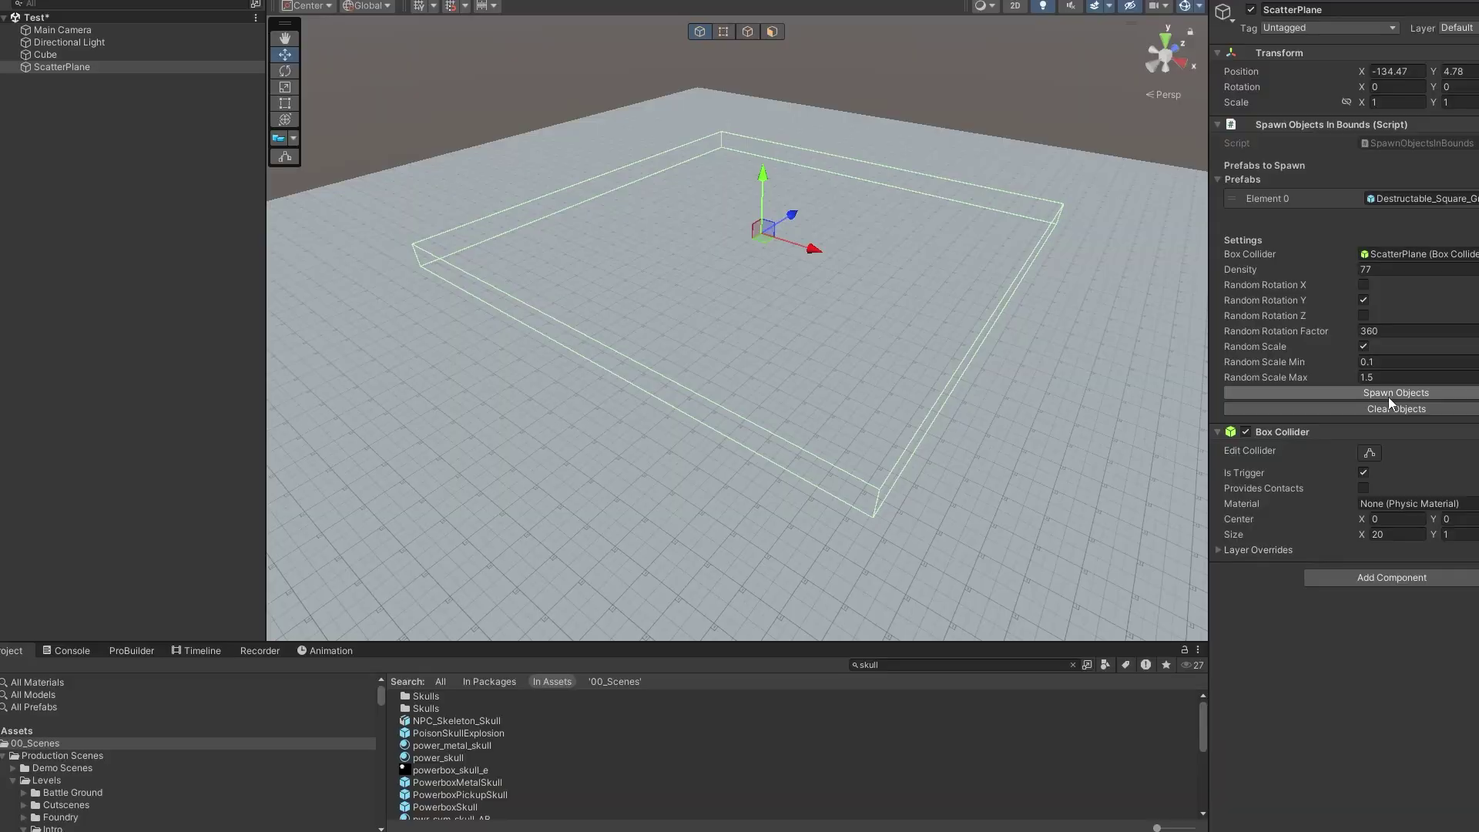
{"action": "left_click", "coordinate": [1388, 397]}
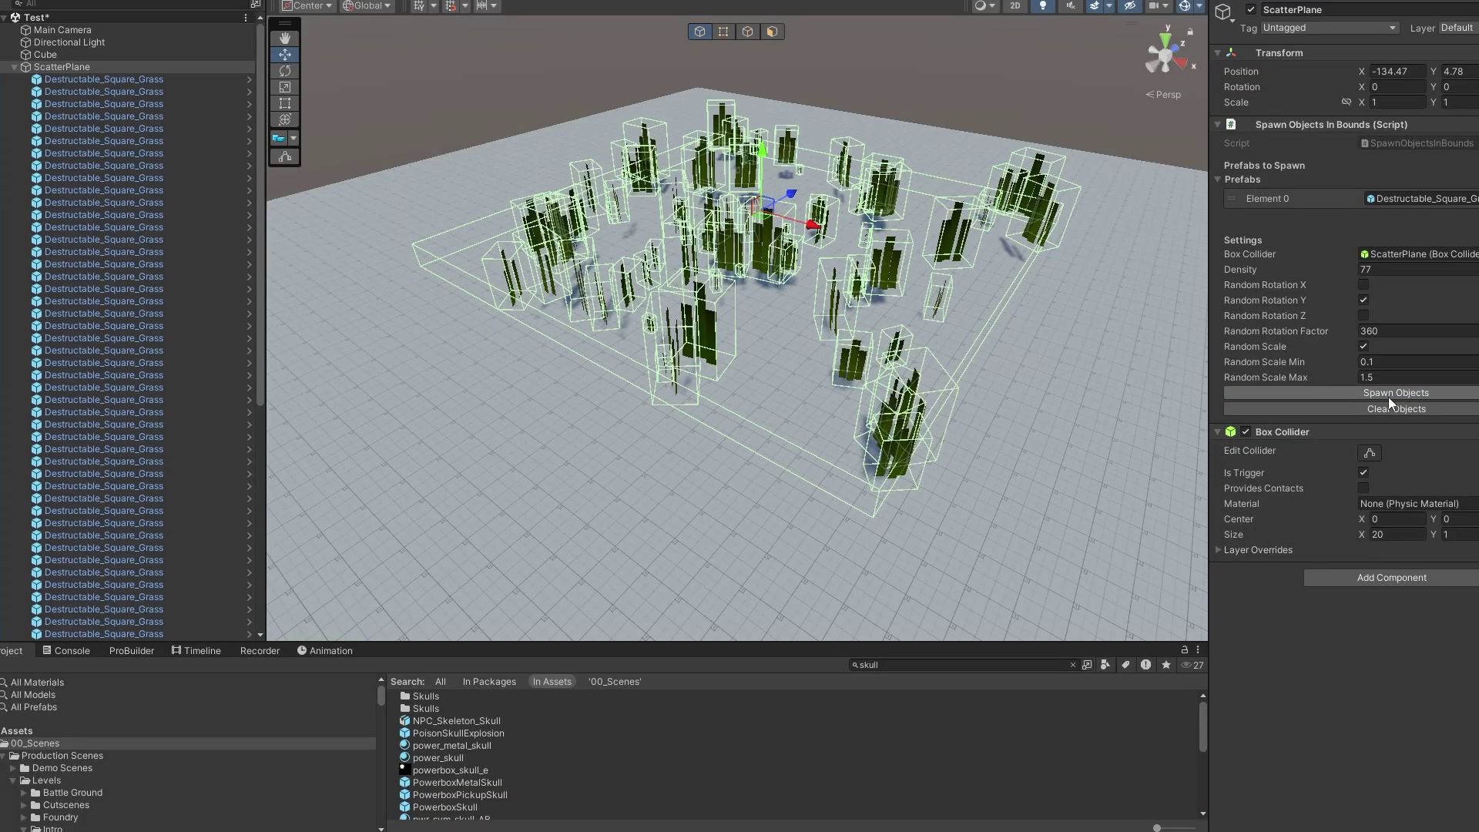
Open Destructable_Square_Grass in Prefab Mode and drop NPC_Skeleton_Skull into its root.
{"action": "left_click", "coordinate": [247, 82]}
{"action": "left_click", "coordinate": [84, 48]}
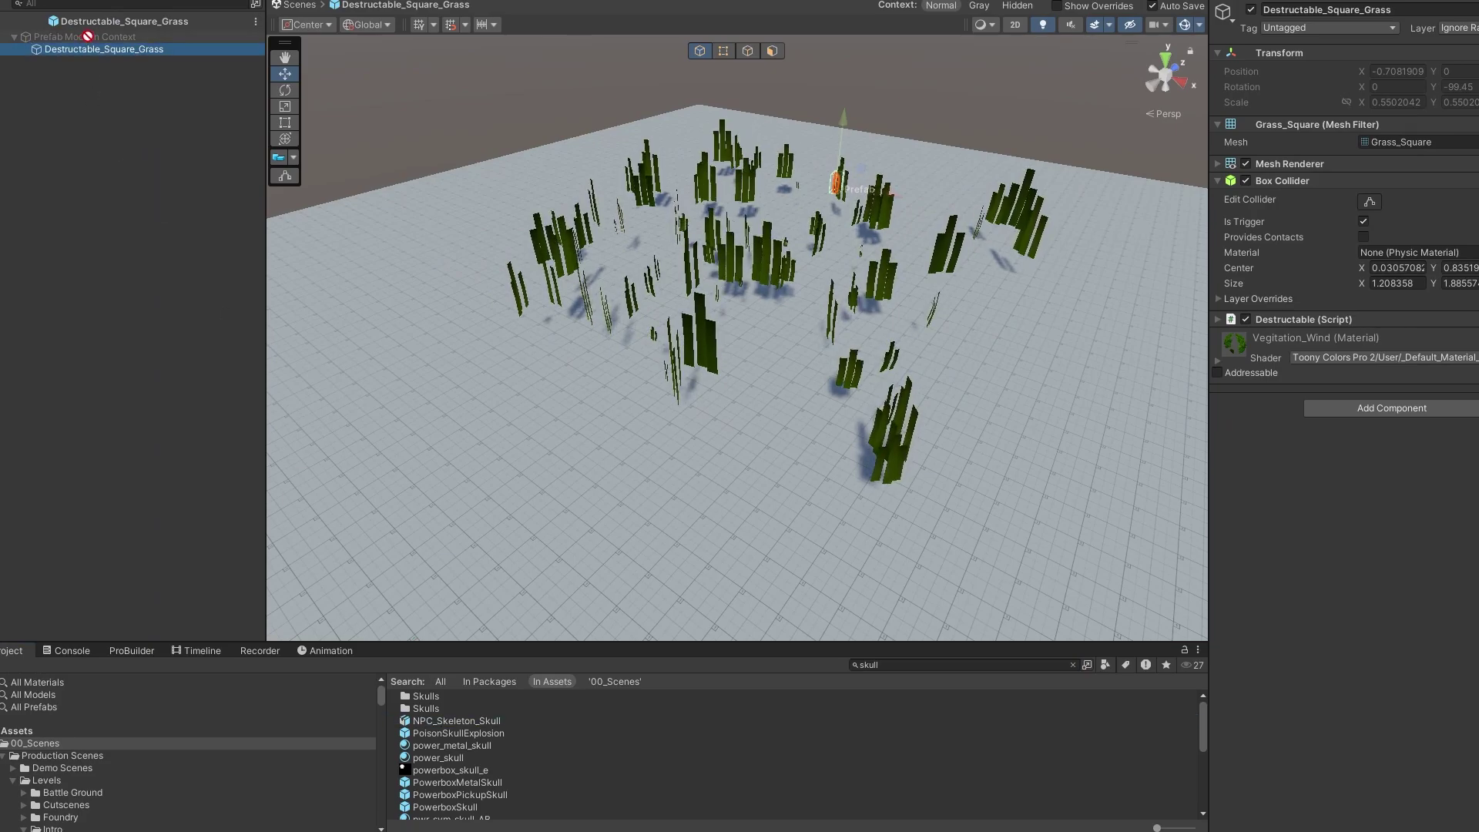
{"action": "left_click_drag", "start_coordinate": [84, 49], "coordinate": [89, 53]}
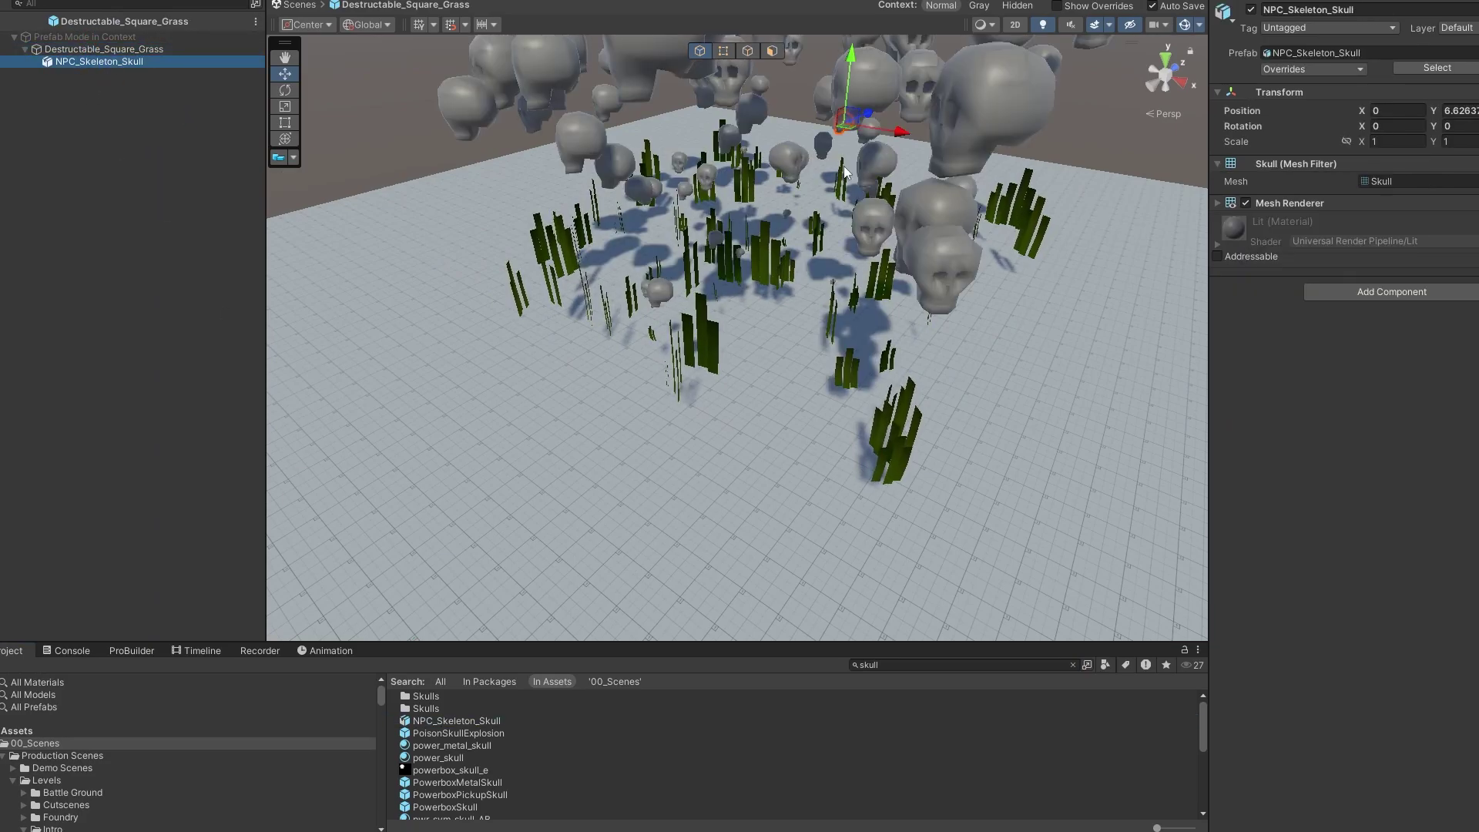
{"action": "scroll", "coordinate": [632, 376], "scroll_direction": "down", "scroll_amount": 3}
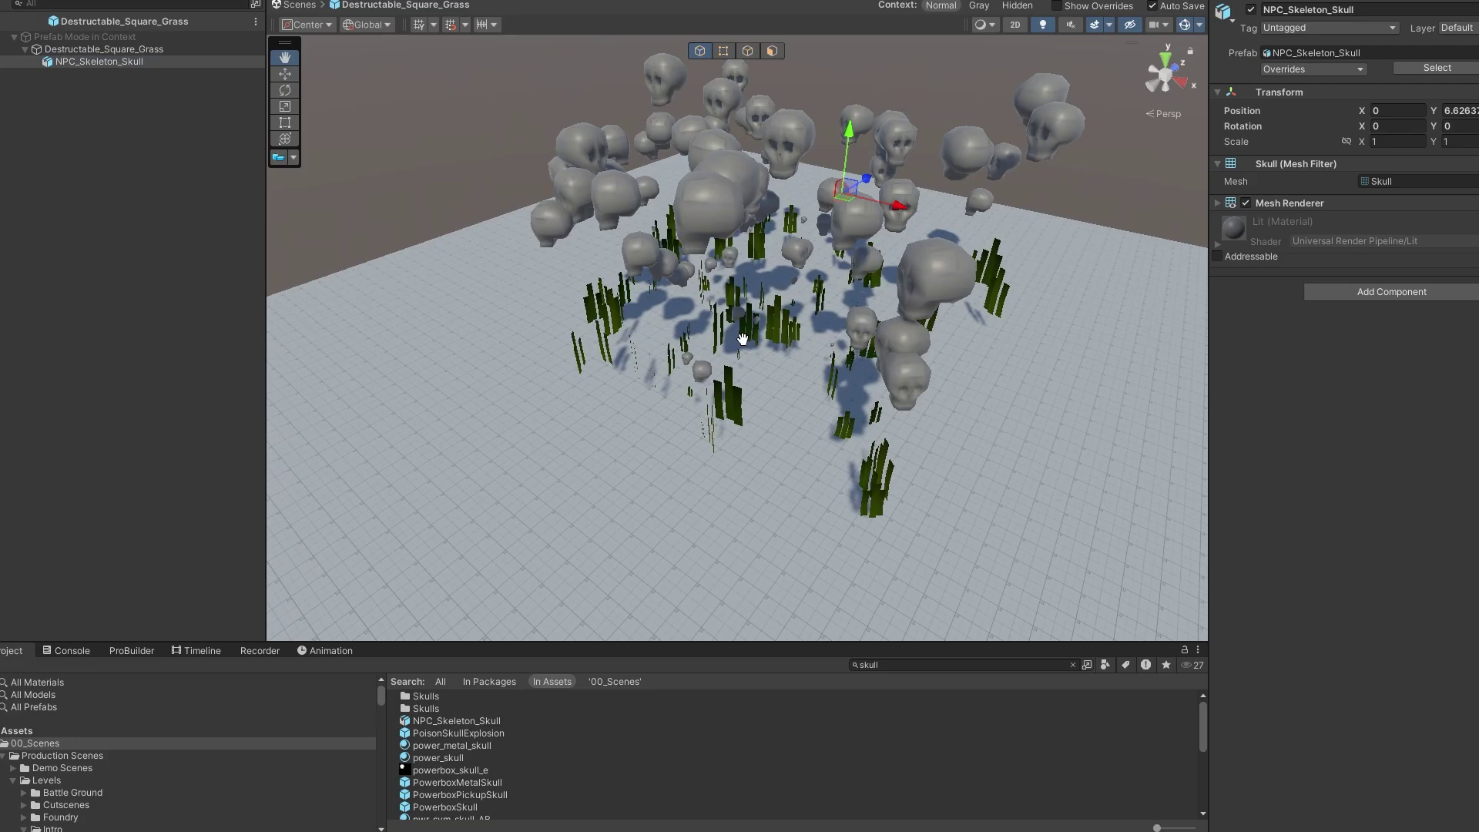
{"action": "scroll", "coordinate": [740, 376], "scroll_direction": "up", "scroll_amount": 2}
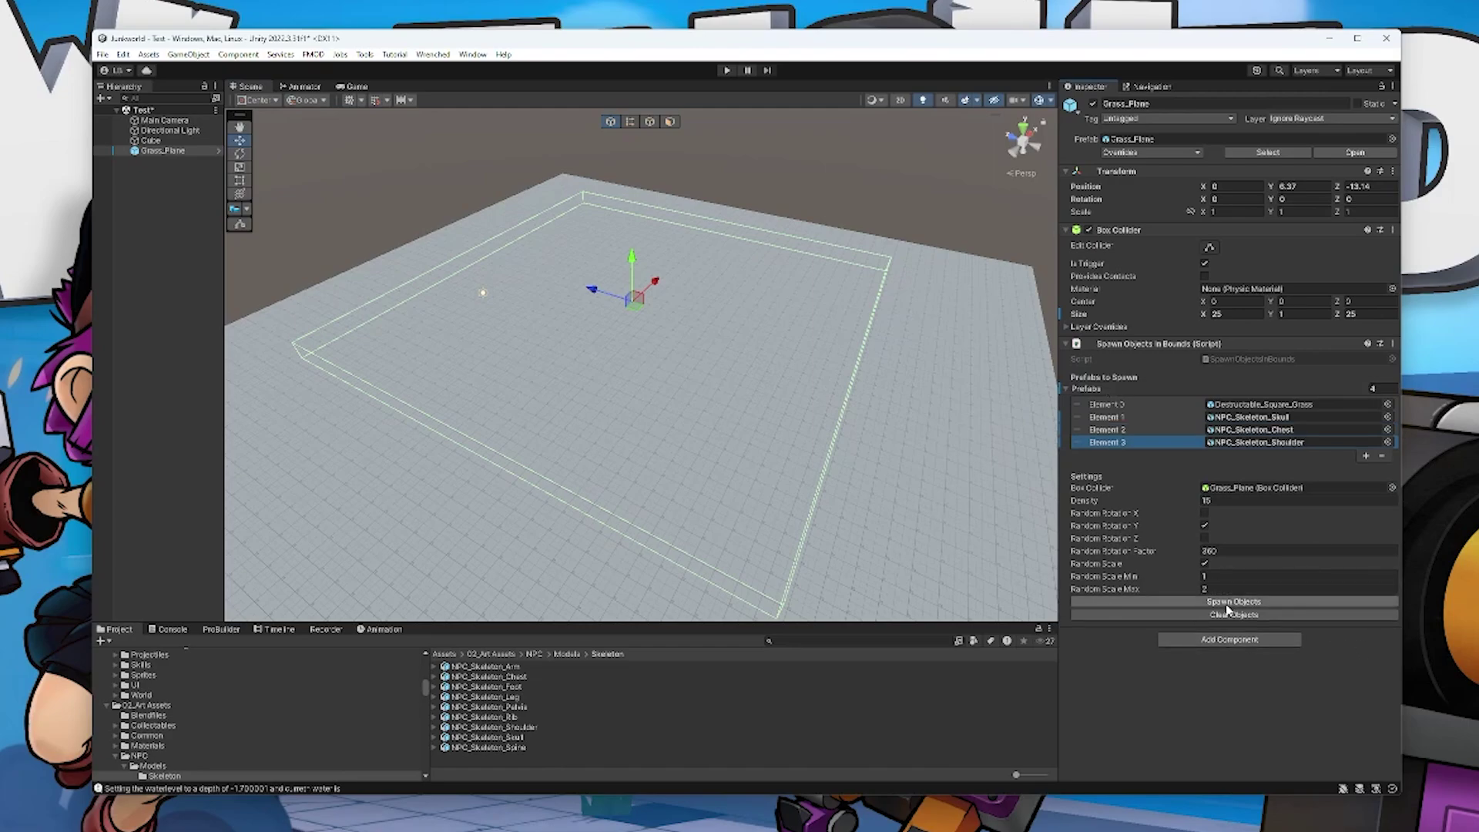
Run several spawn and clear cycles to test the scatter across the plane.
{"action": "left_click", "coordinate": [1228, 605]}
{"action": "left_click", "coordinate": [1232, 616]}
{"action": "left_click", "coordinate": [1233, 605]}
{"action": "left_click", "coordinate": [1231, 605]}
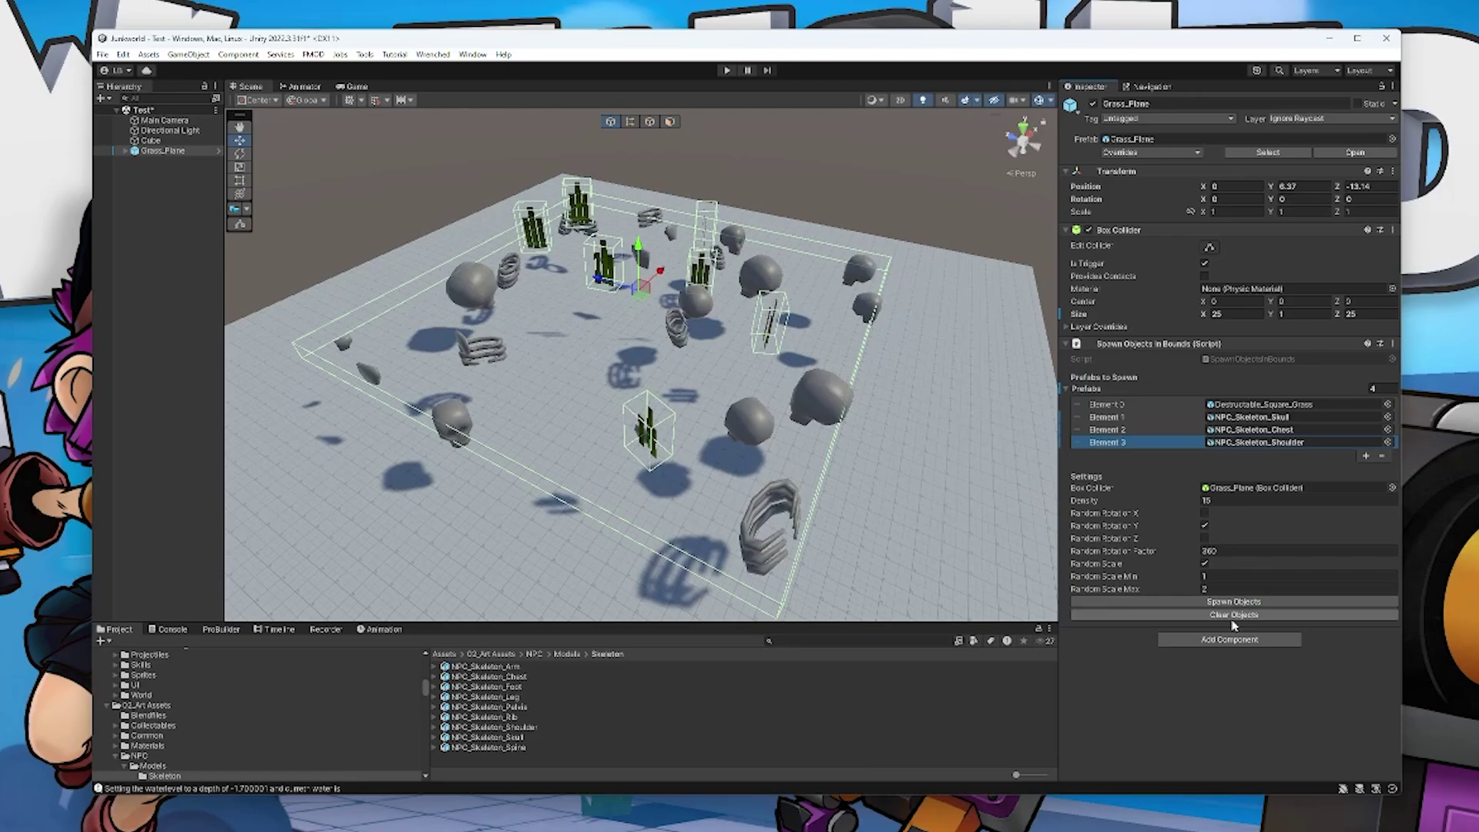
{"action": "left_click", "coordinate": [1234, 617]}
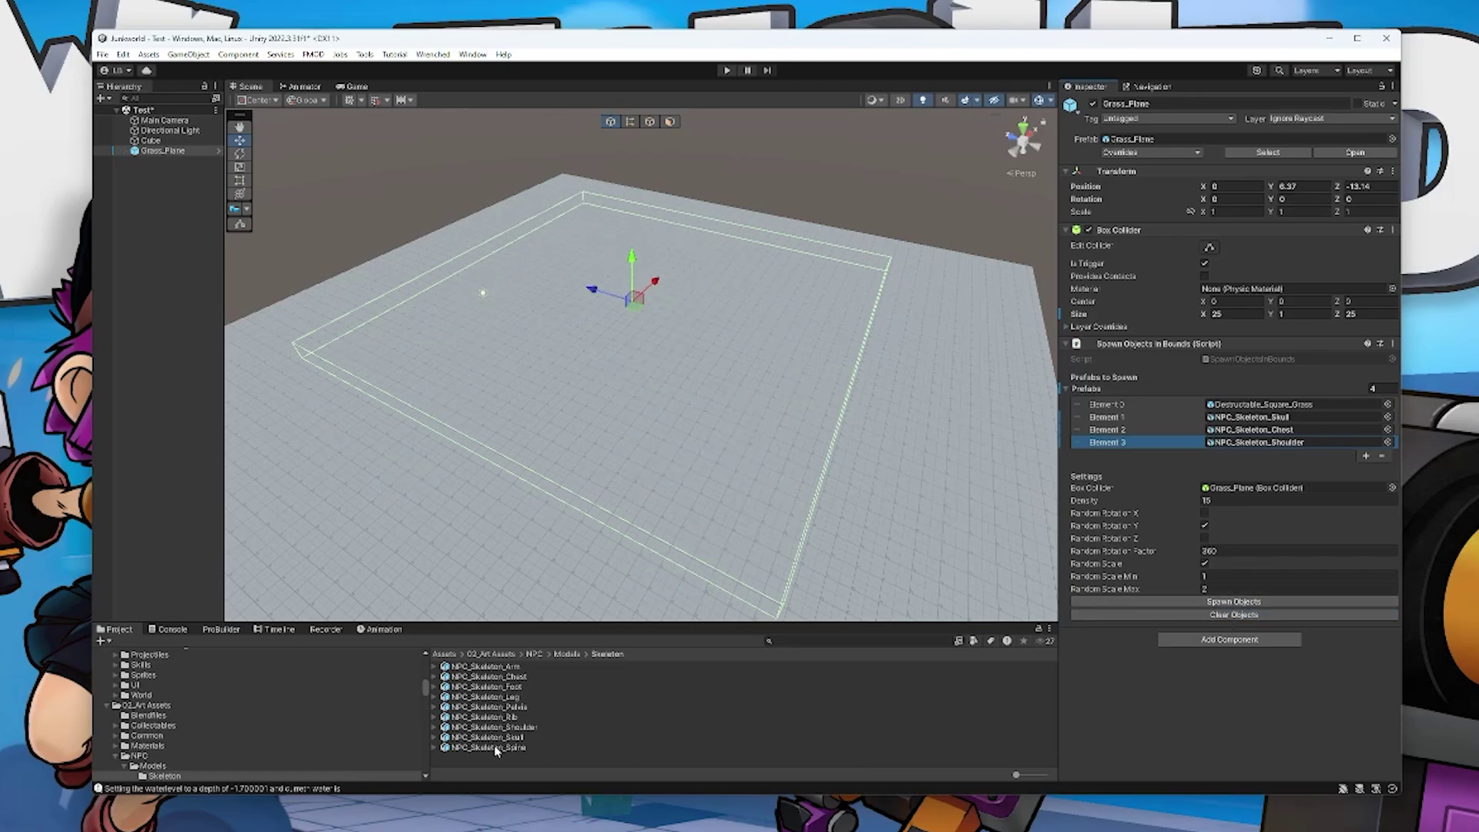
Add NPC_Skeleton_Spine as prefab Element 4 and scatter a fresh mix.
{"action": "left_click_drag", "start_coordinate": [1078, 396], "coordinate": [1086, 404]}
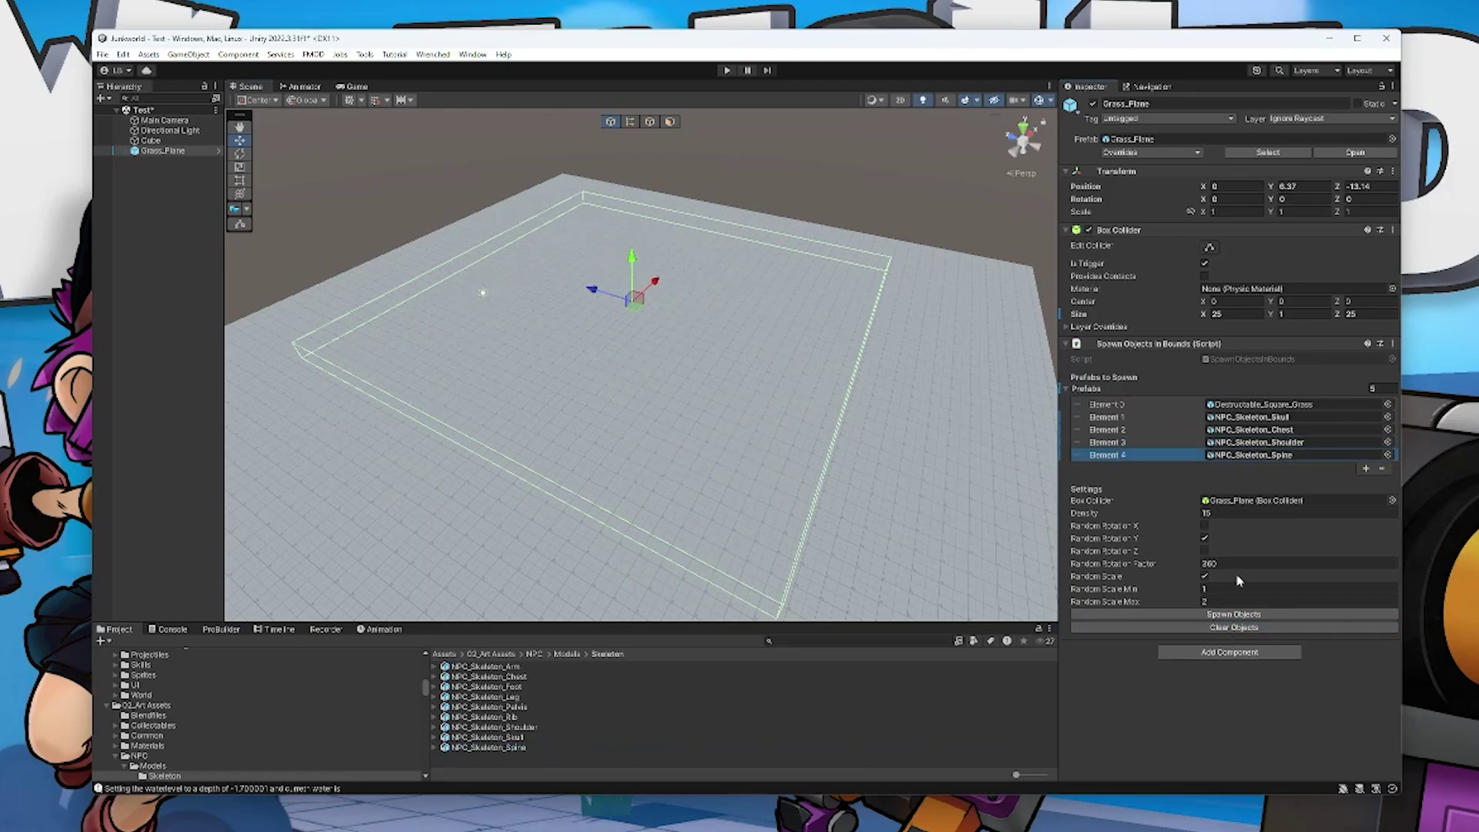
{"action": "left_click", "coordinate": [1217, 615]}
{"action": "left_click", "coordinate": [1223, 629]}
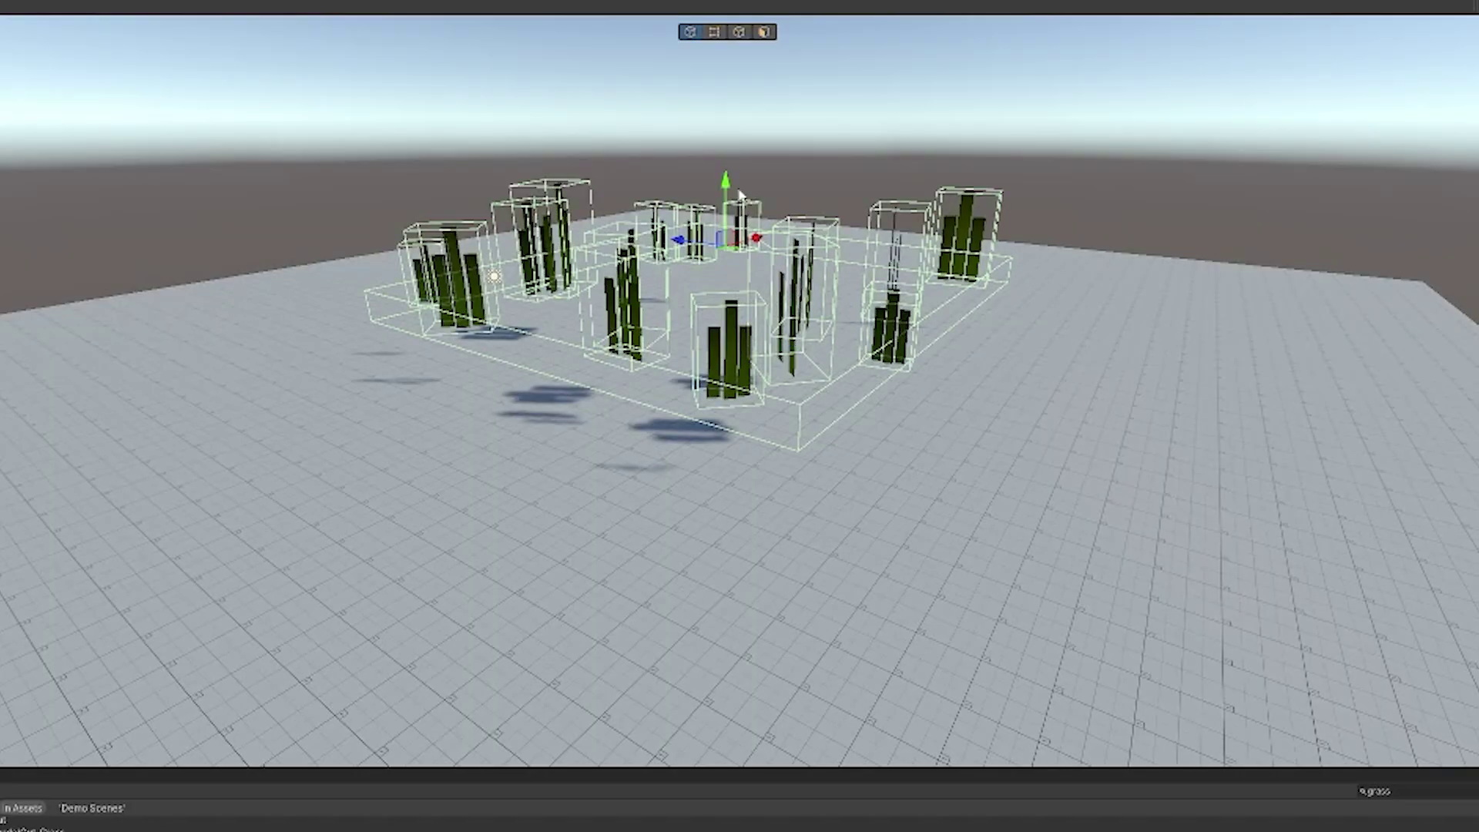
Raise and lower the scattered grass group along the Y axis above the plane.
{"action": "mouse_move", "coordinate": [725, 191]}
{"action": "left_mouse_down"}
{"action": "mouse_move", "coordinate": [725, 231]}
{"action": "mouse_move", "coordinate": [730, 100]}
{"action": "left_mouse_up"}
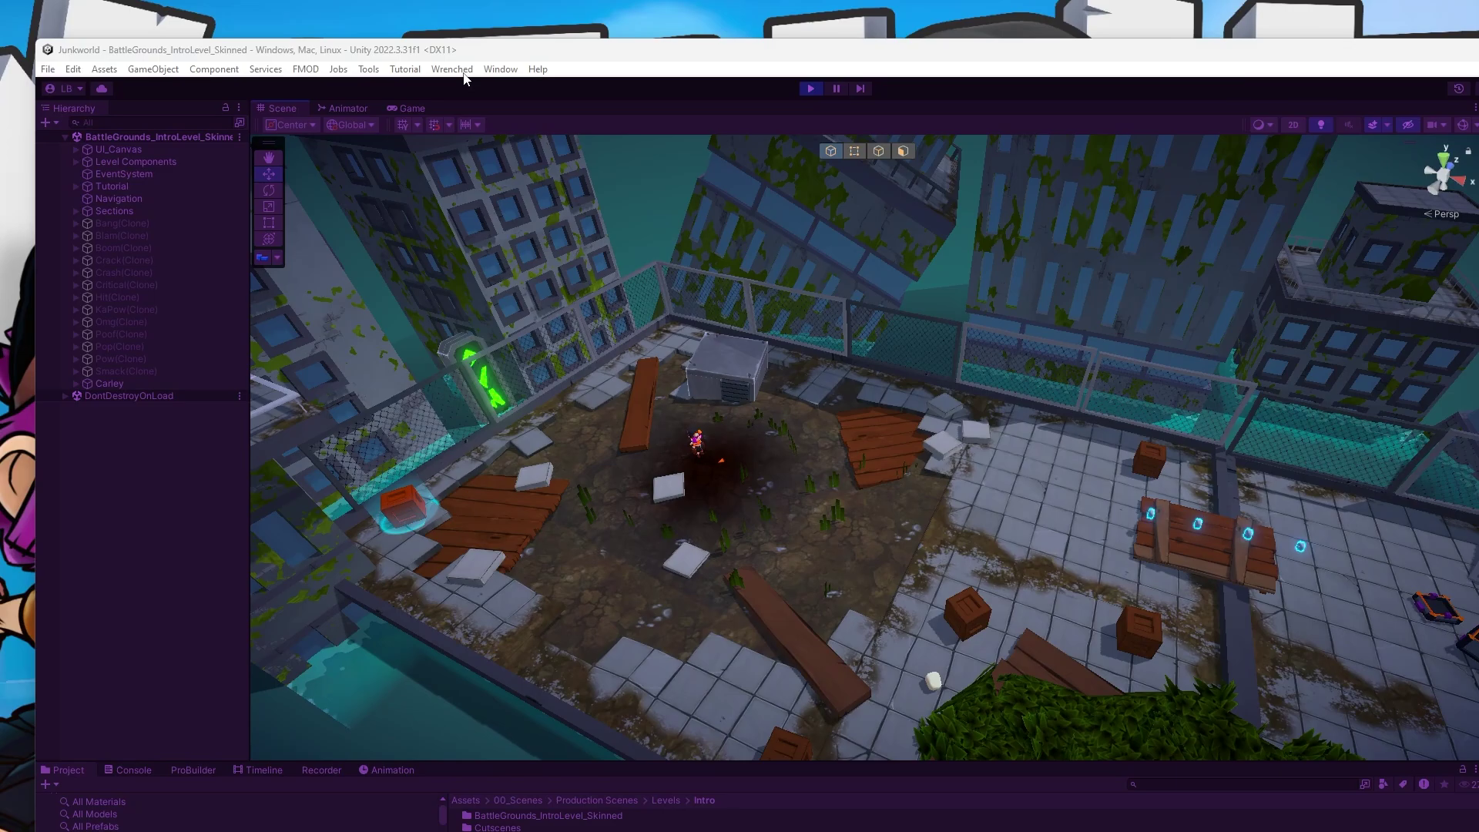
Use the Wrenched Give Material cheat, then fly the Scene camera down to the player's rooftop.
{"action": "left_click", "coordinate": [463, 71]}
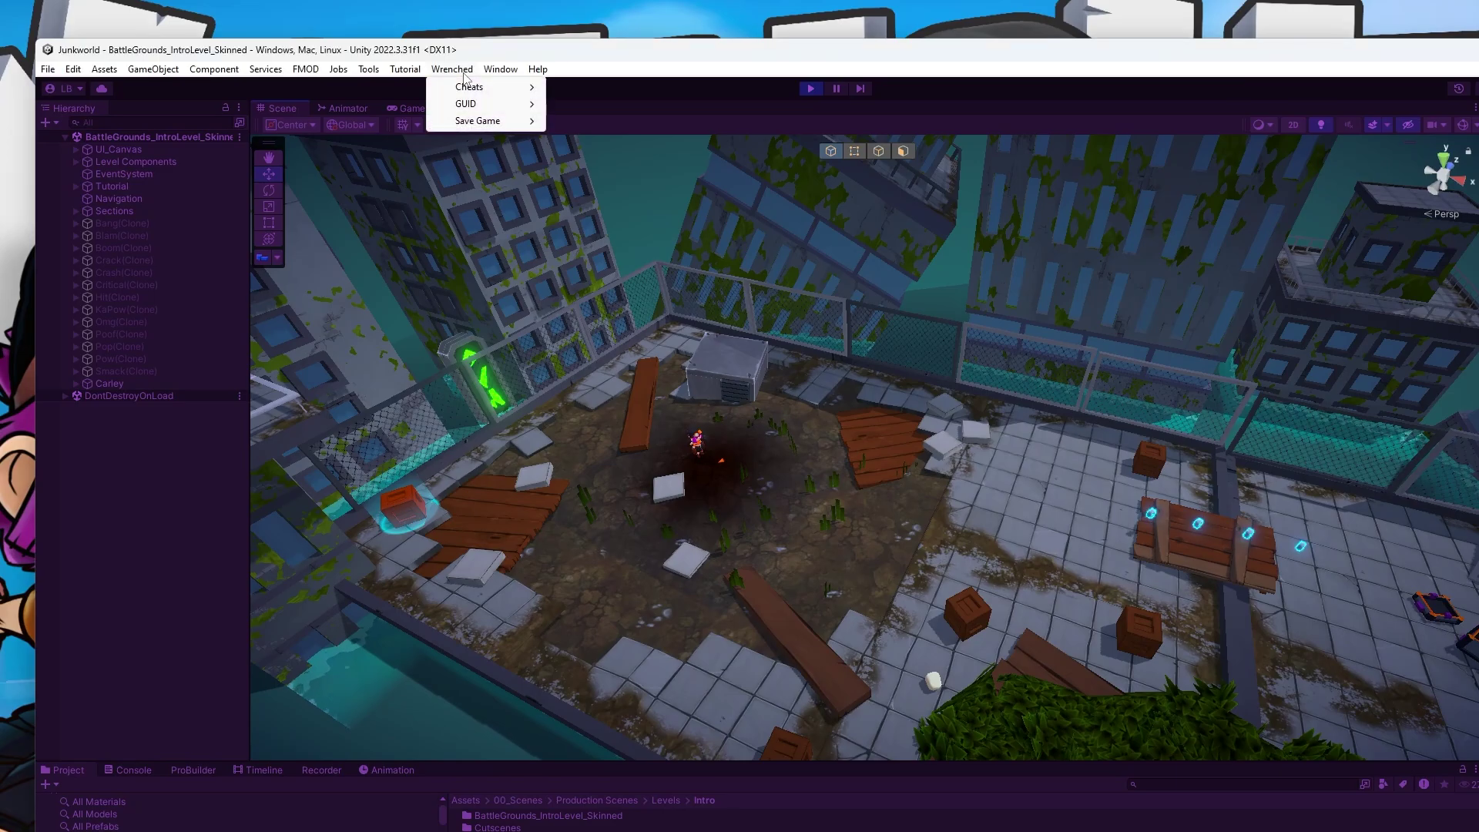
{"action": "mouse_move", "coordinate": [470, 87]}
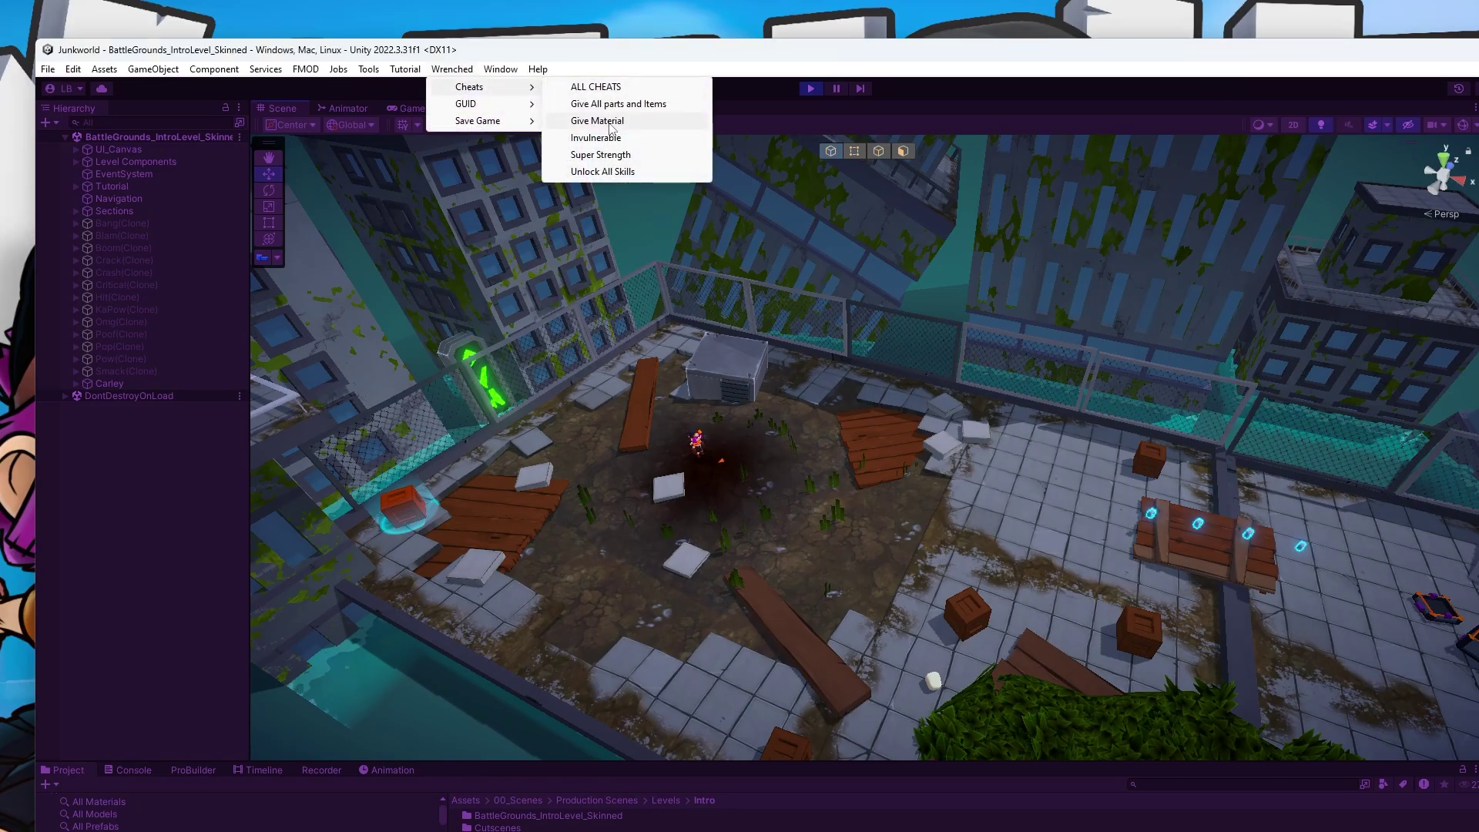
{"action": "left_click", "coordinate": [610, 123]}
{"action": "left_click", "coordinate": [452, 69]}
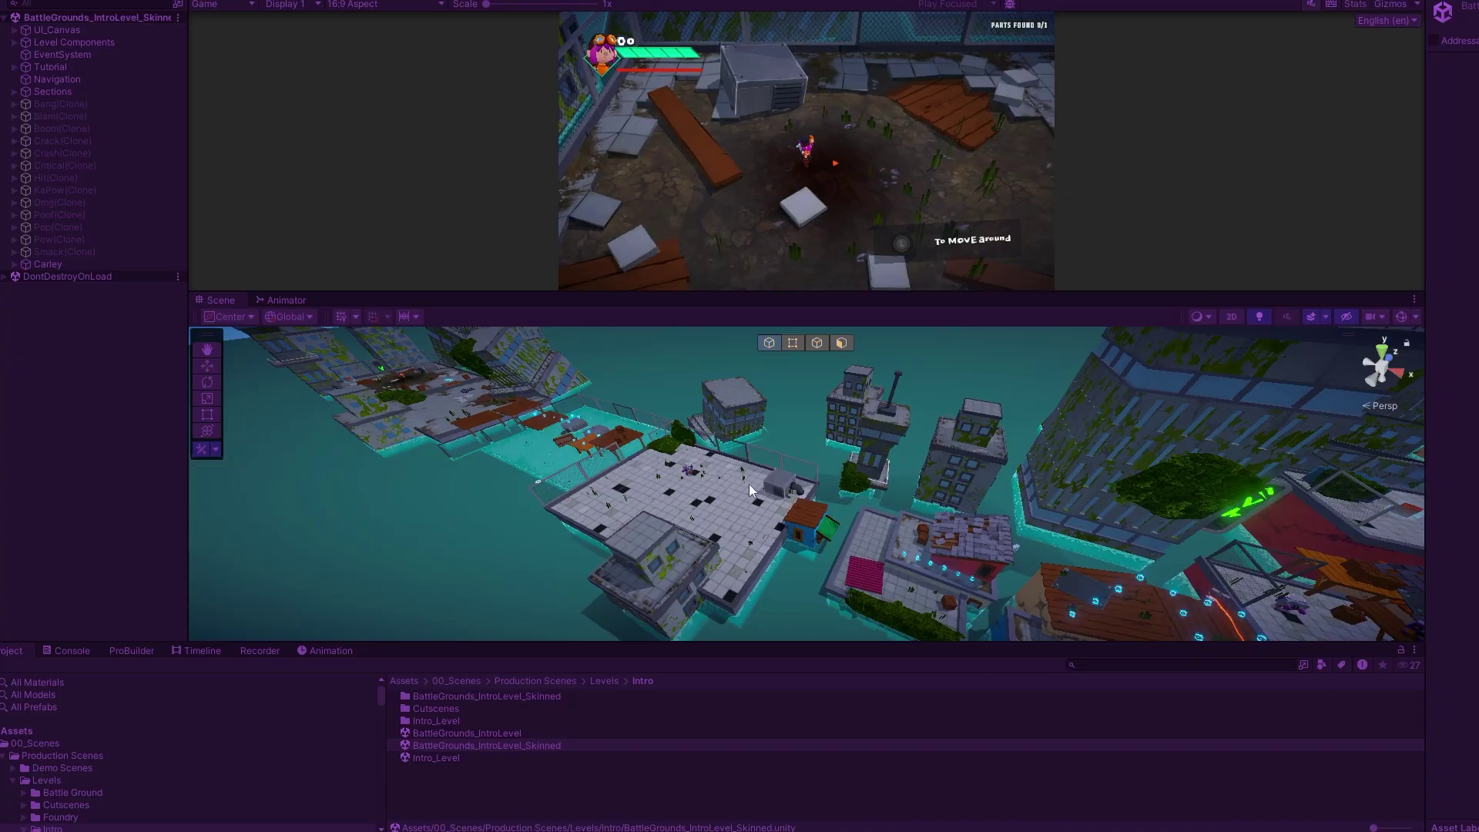
{"action": "right_click_drag", "start_coordinate": [730, 516], "coordinate": [845, 554]}
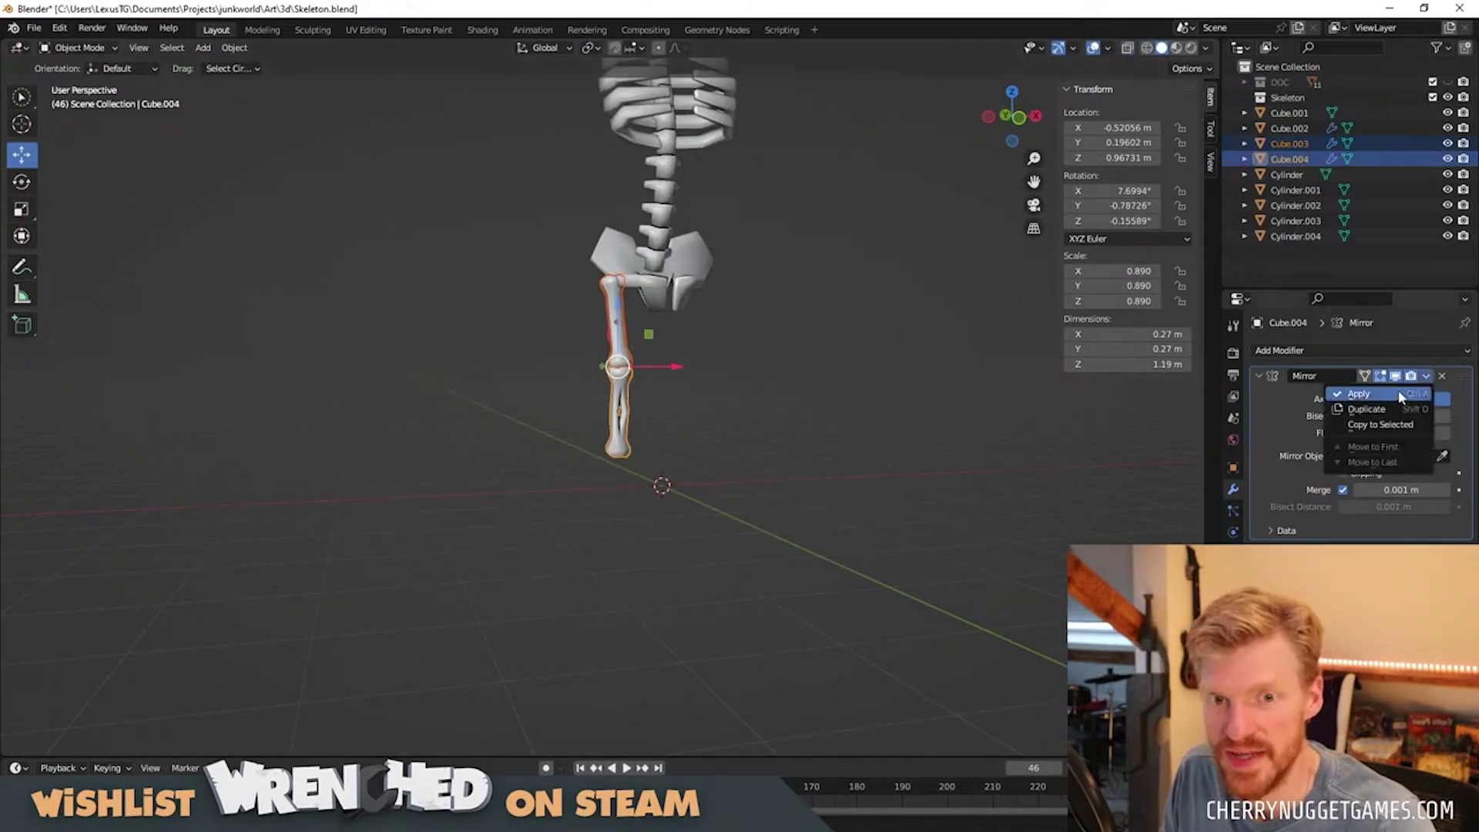
Apply the leg bone's Mirror modifier and set its origin to geometry.
{"action": "left_click", "coordinate": [1341, 393]}
{"action": "right_click", "coordinate": [584, 475]}
{"action": "left_click", "coordinate": [758, 489]}
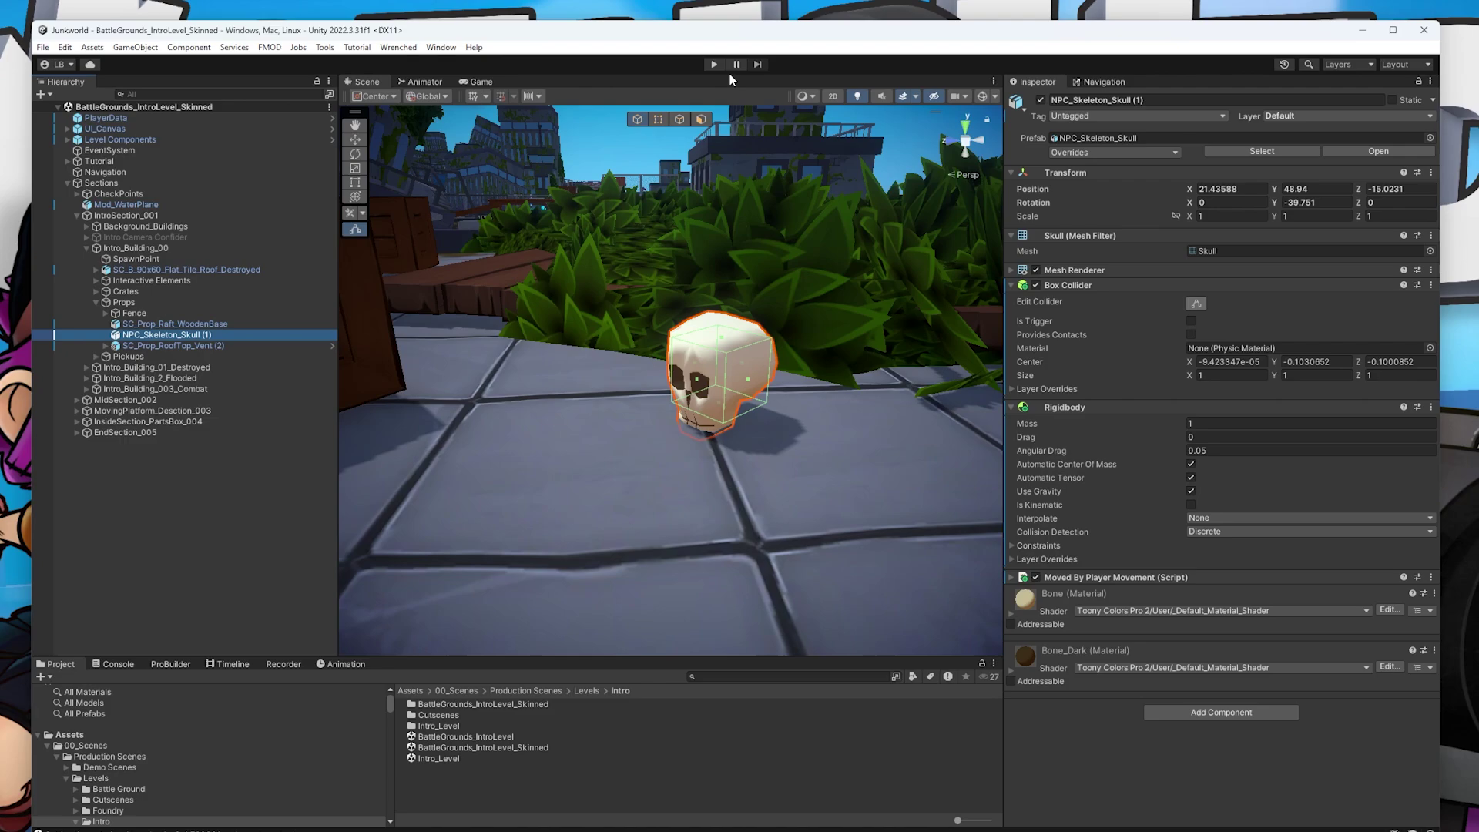
Start and stop Play mode several times to watch the skull break into bones when kicked.
{"action": "left_click", "coordinate": [714, 64]}
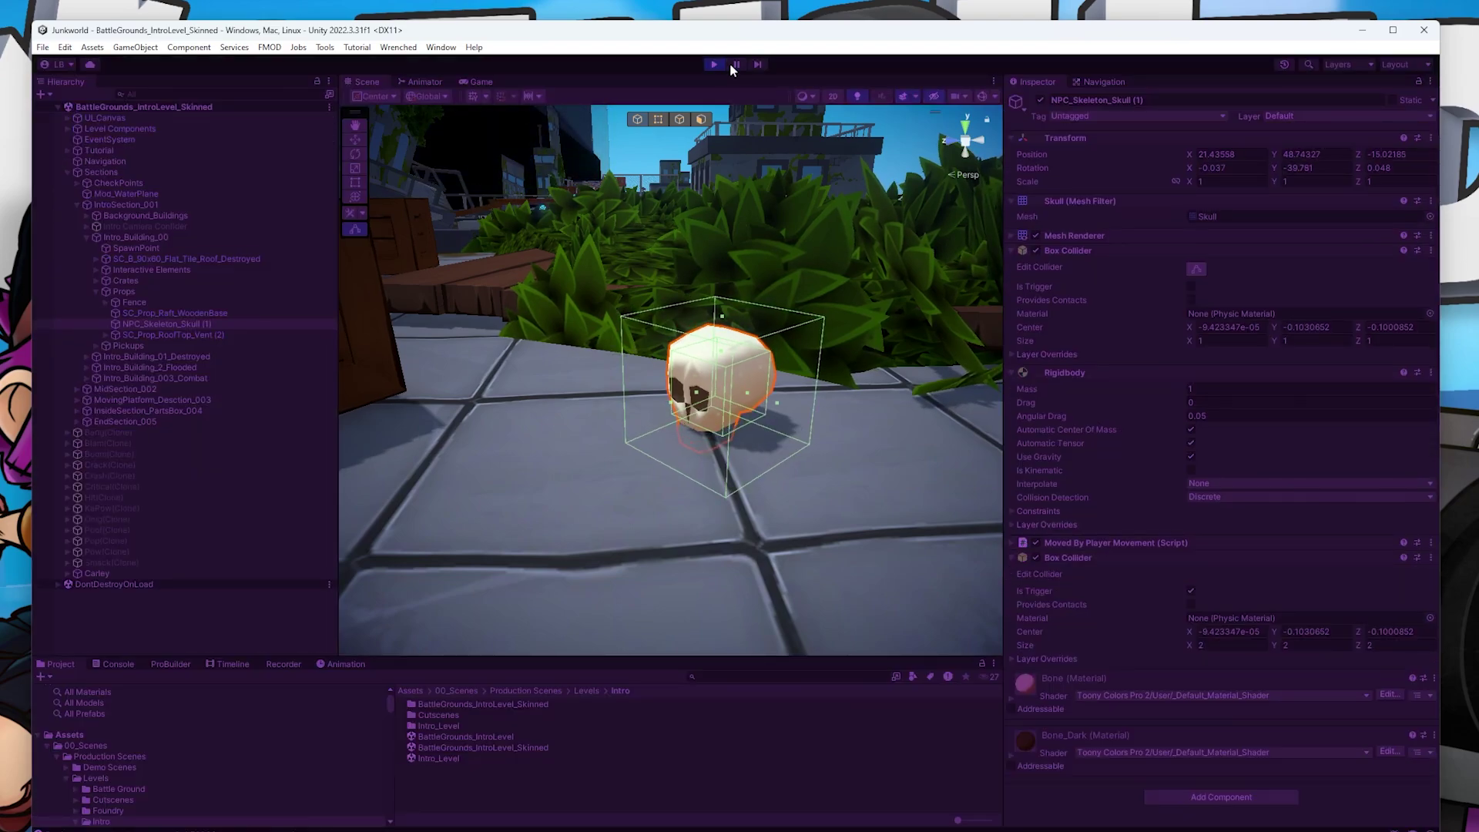
{"action": "left_click", "coordinate": [714, 63]}
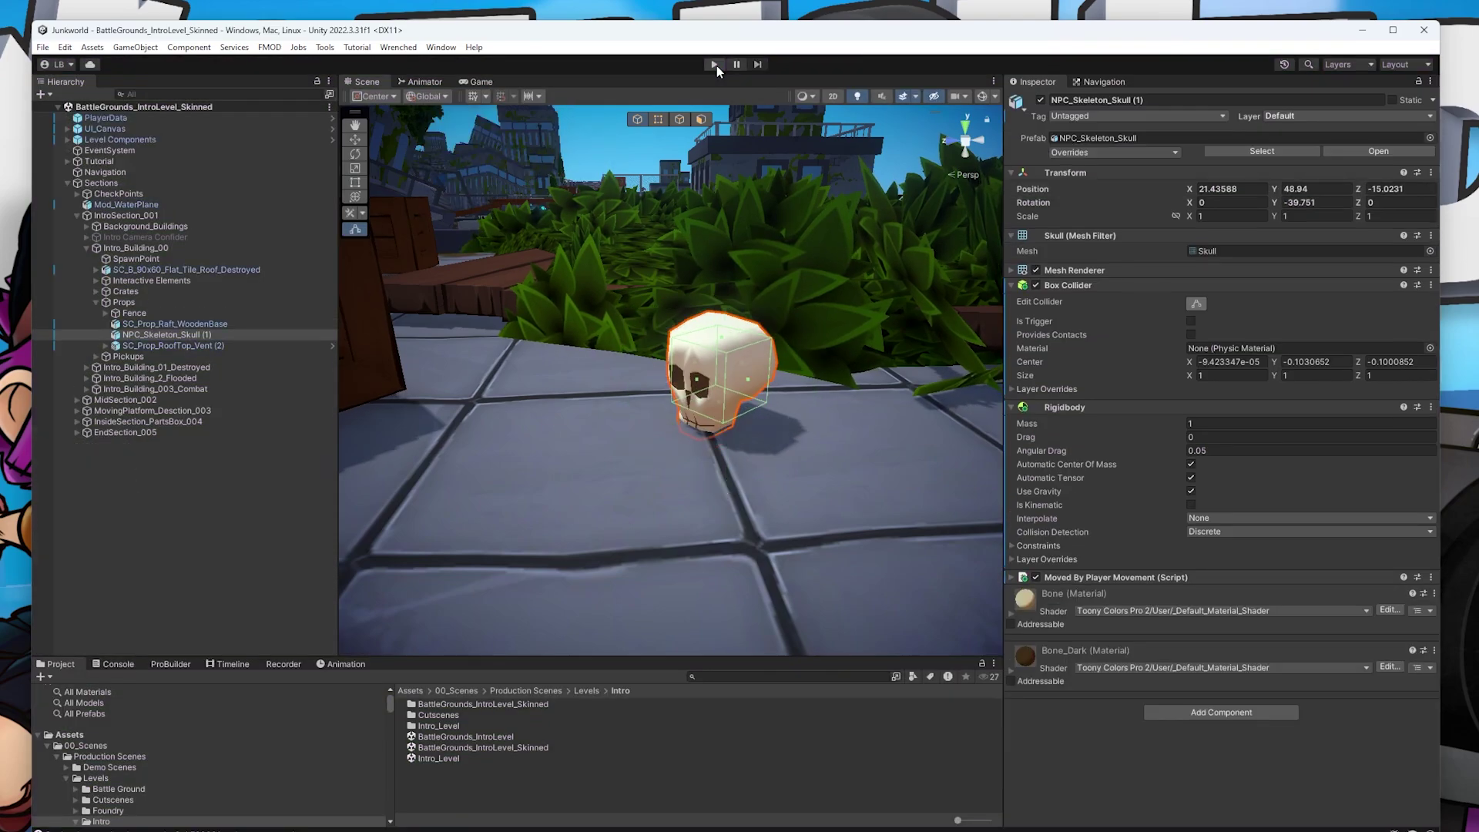
{"action": "left_click", "coordinate": [714, 63]}
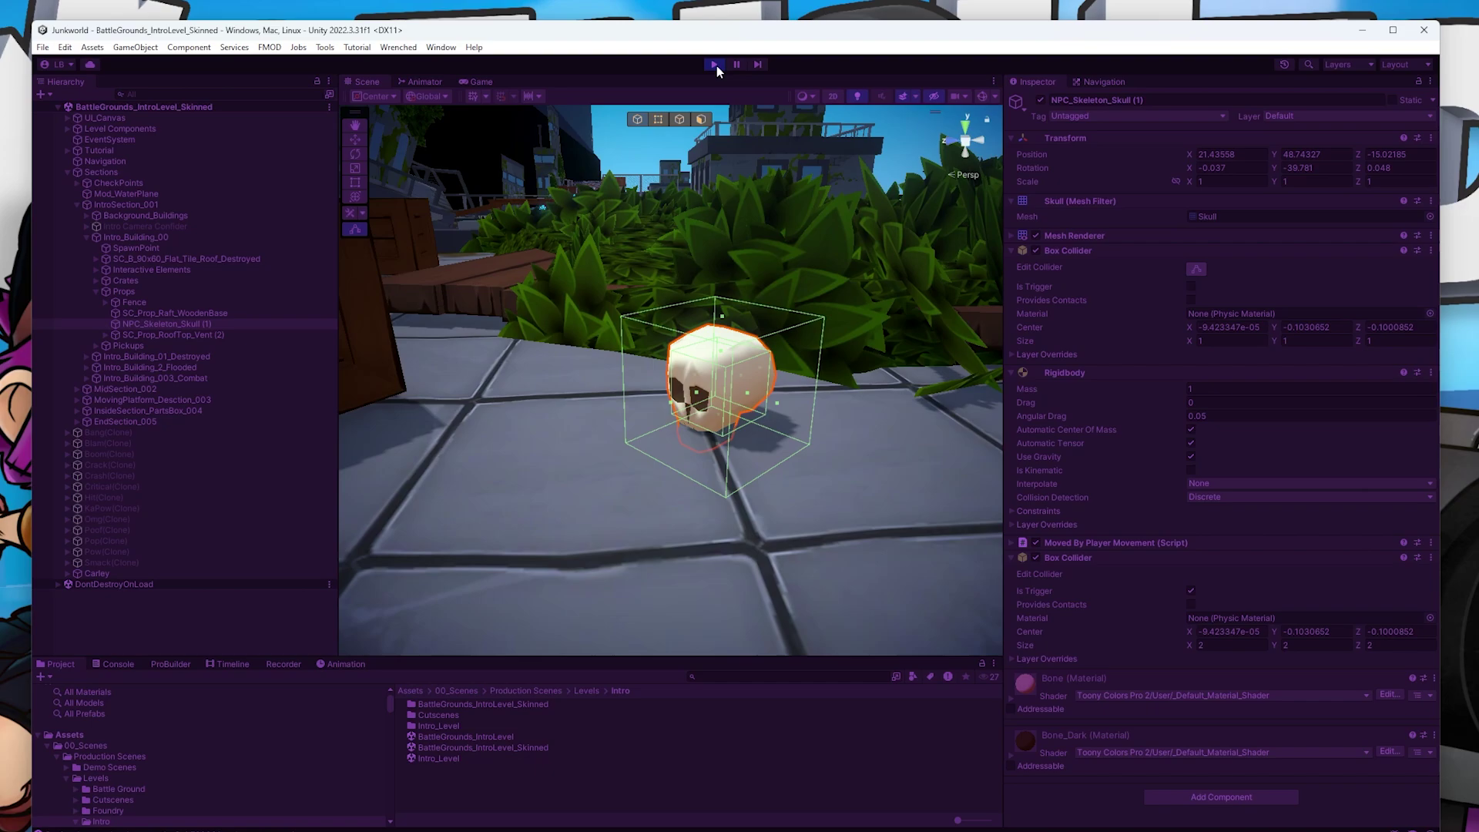
{"action": "left_click", "coordinate": [716, 66]}
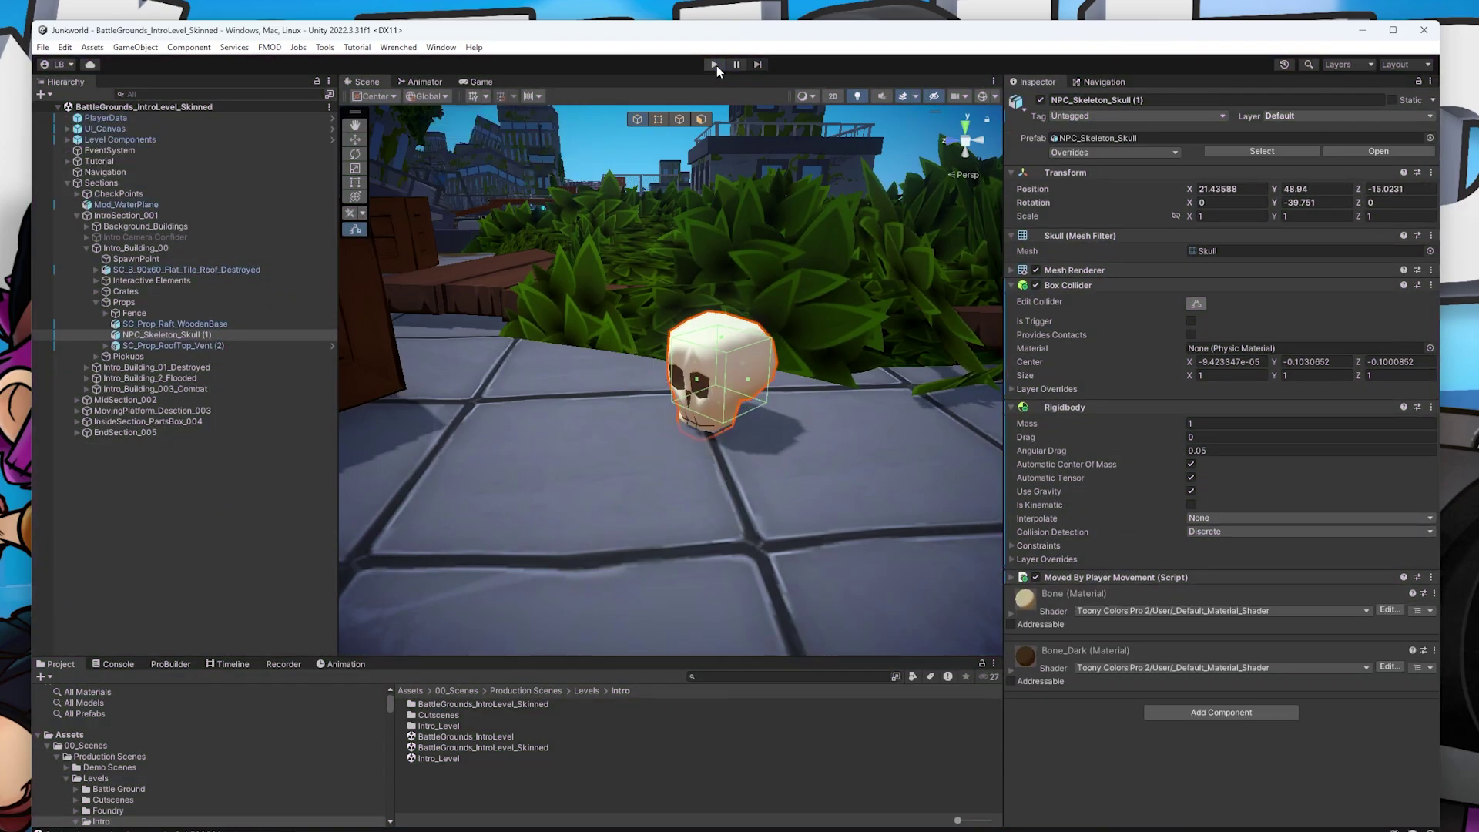
{"action": "left_click", "coordinate": [716, 65]}
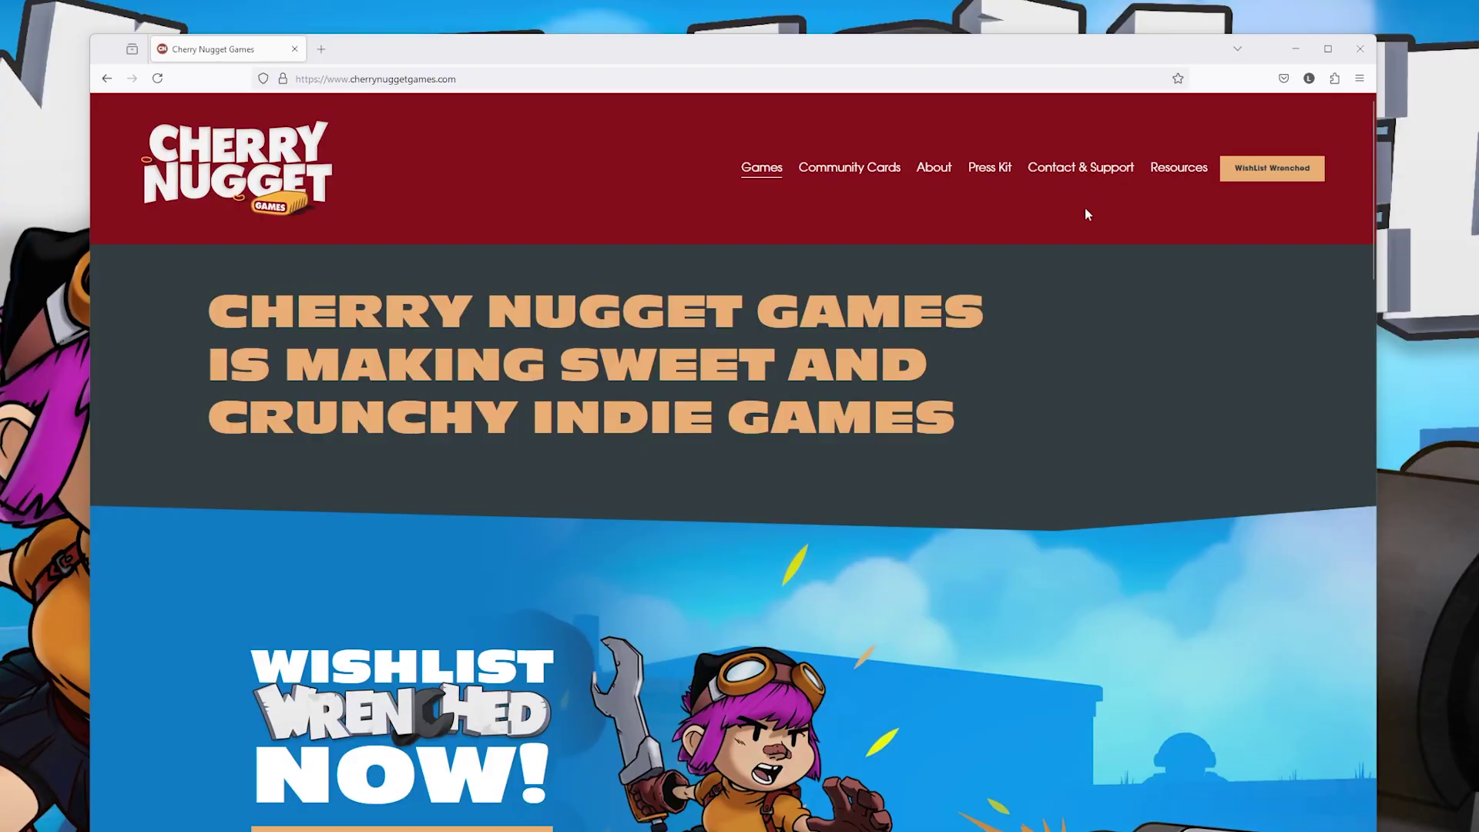
Open the Kick-able Object (Unity C#) article from the site's Resources page.
{"action": "left_click", "coordinate": [1185, 176]}
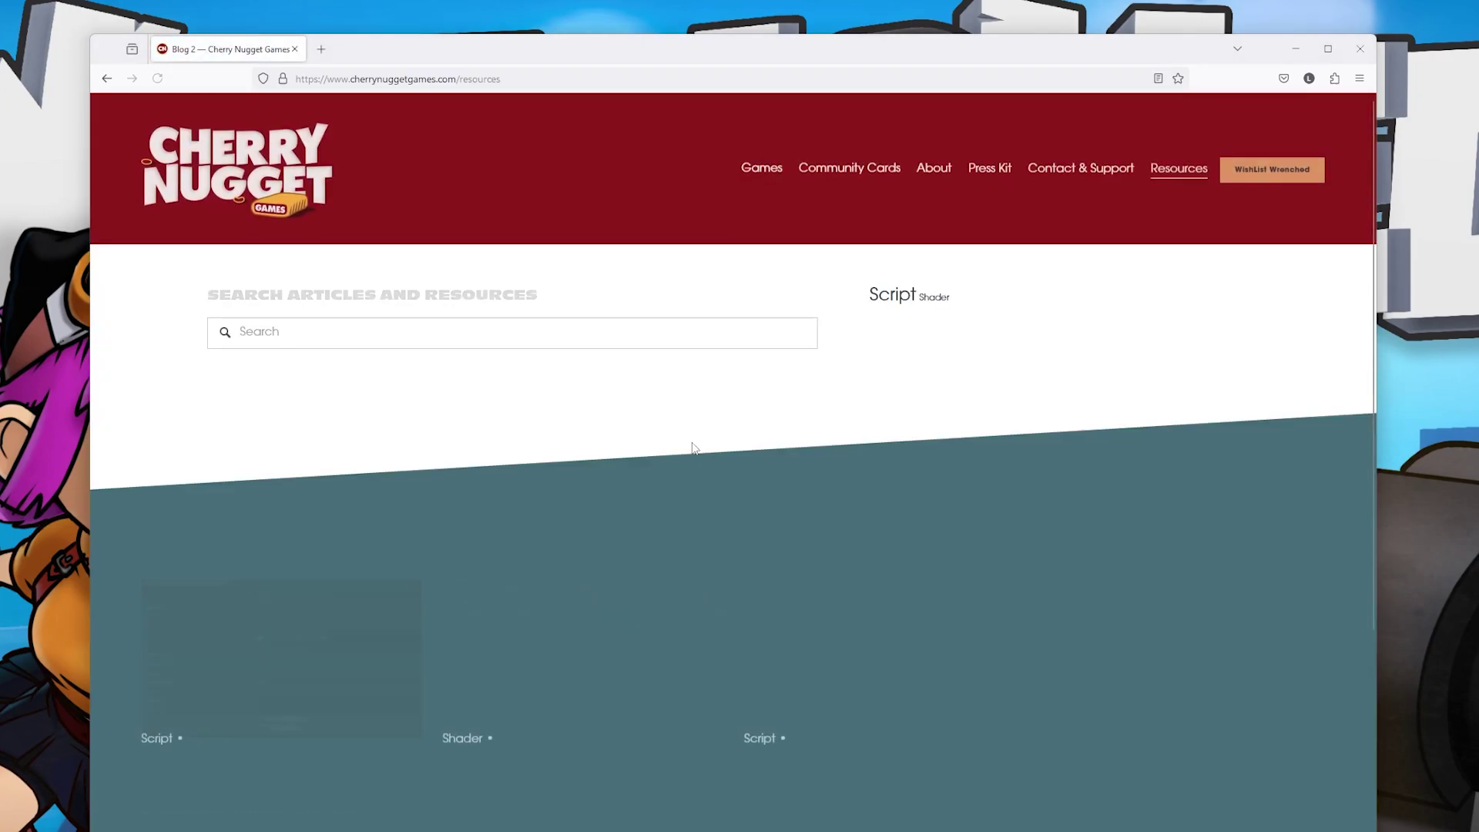
{"action": "scroll", "coordinate": [800, 445], "scroll_direction": "down", "scroll_amount": 2}
{"action": "scroll", "coordinate": [820, 440], "scroll_direction": "down", "scroll_amount": 2}
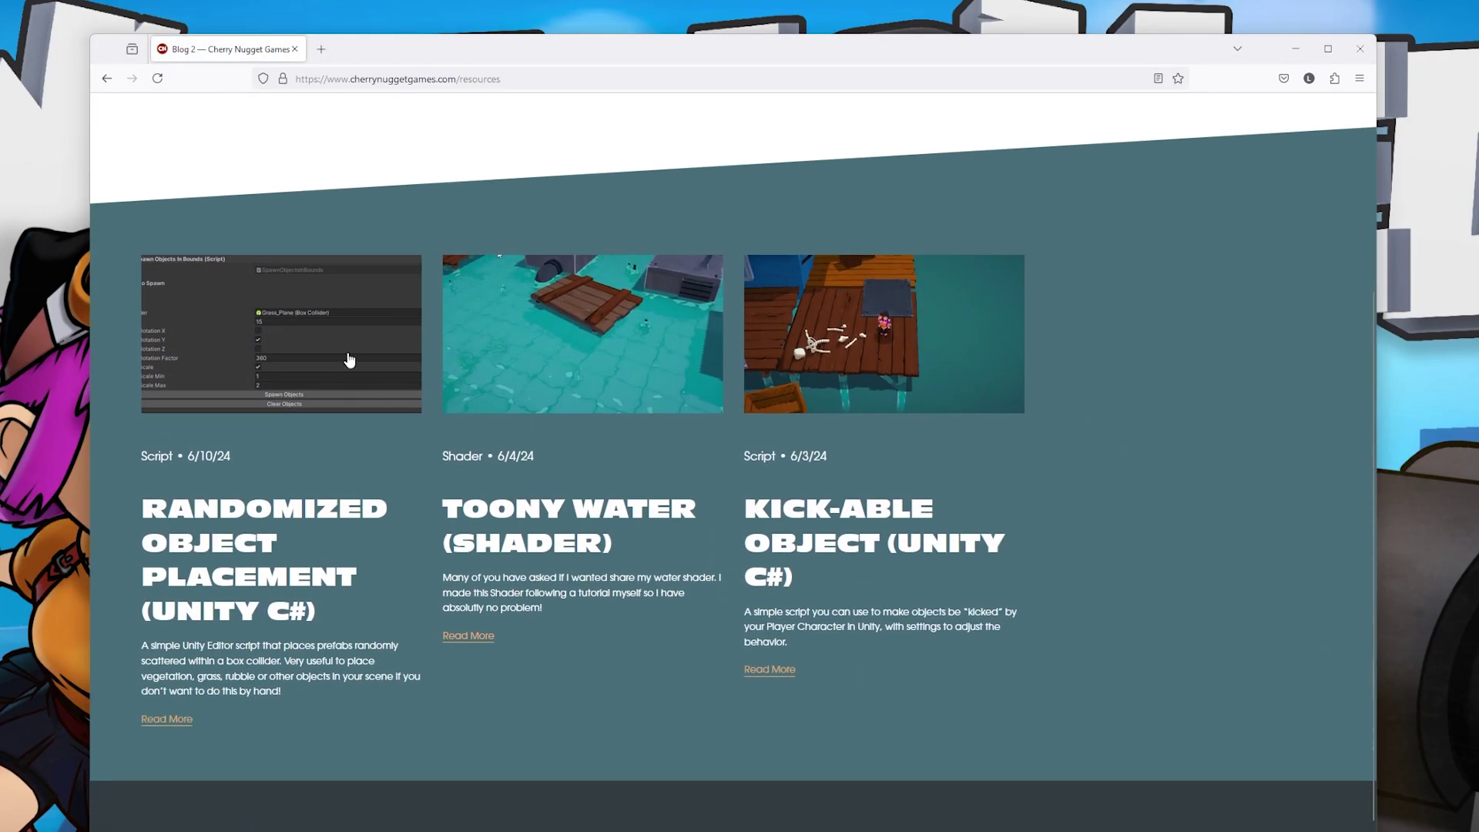
{"action": "left_click", "coordinate": [847, 371]}
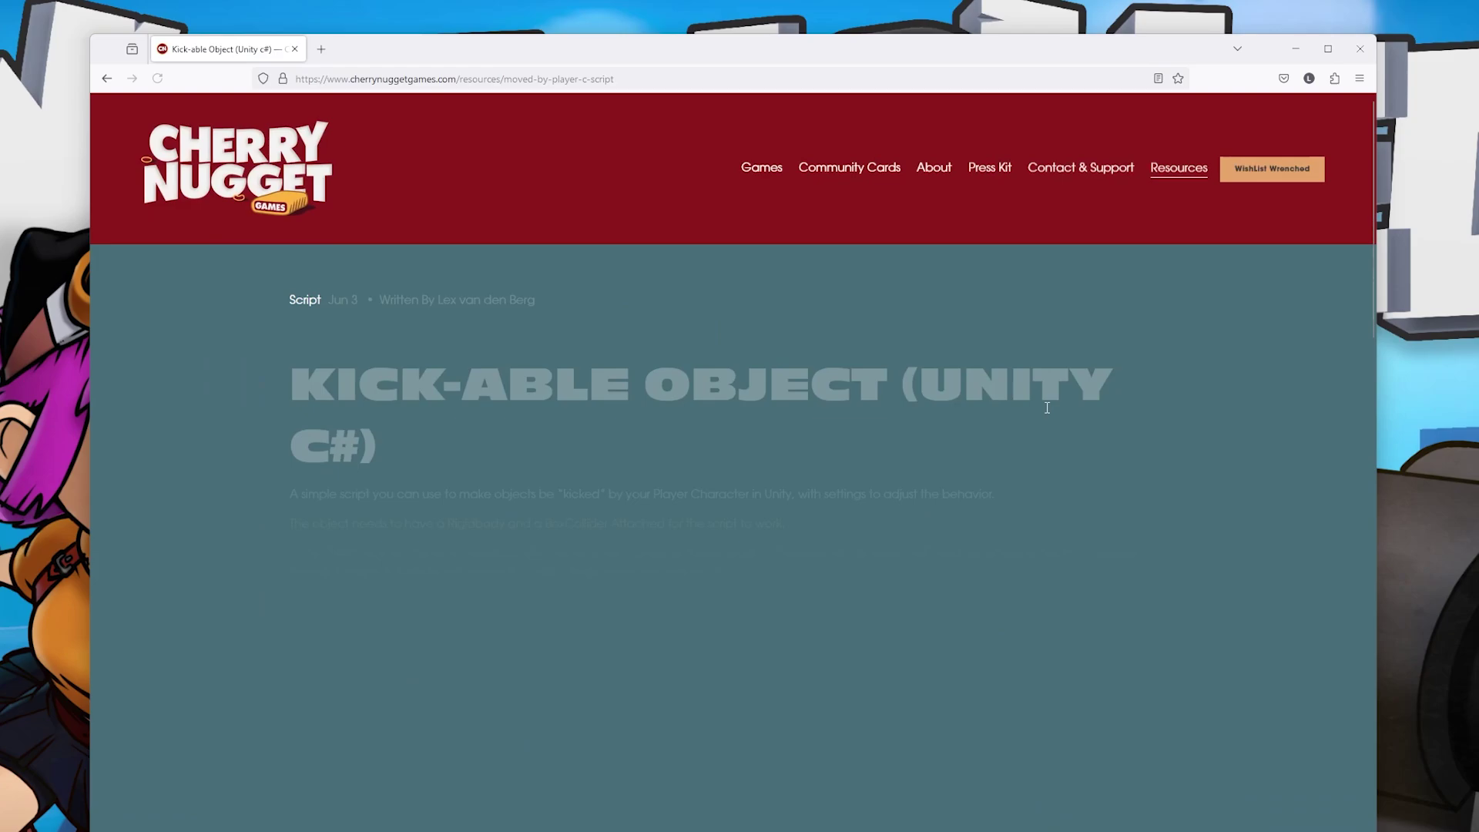
{"action": "scroll", "coordinate": [1045, 410], "scroll_direction": "down", "scroll_amount": 2}
{"action": "scroll", "coordinate": [1046, 413], "scroll_direction": "down", "scroll_amount": 2}
{"action": "scroll", "coordinate": [1046, 413], "scroll_direction": "down", "scroll_amount": 4}
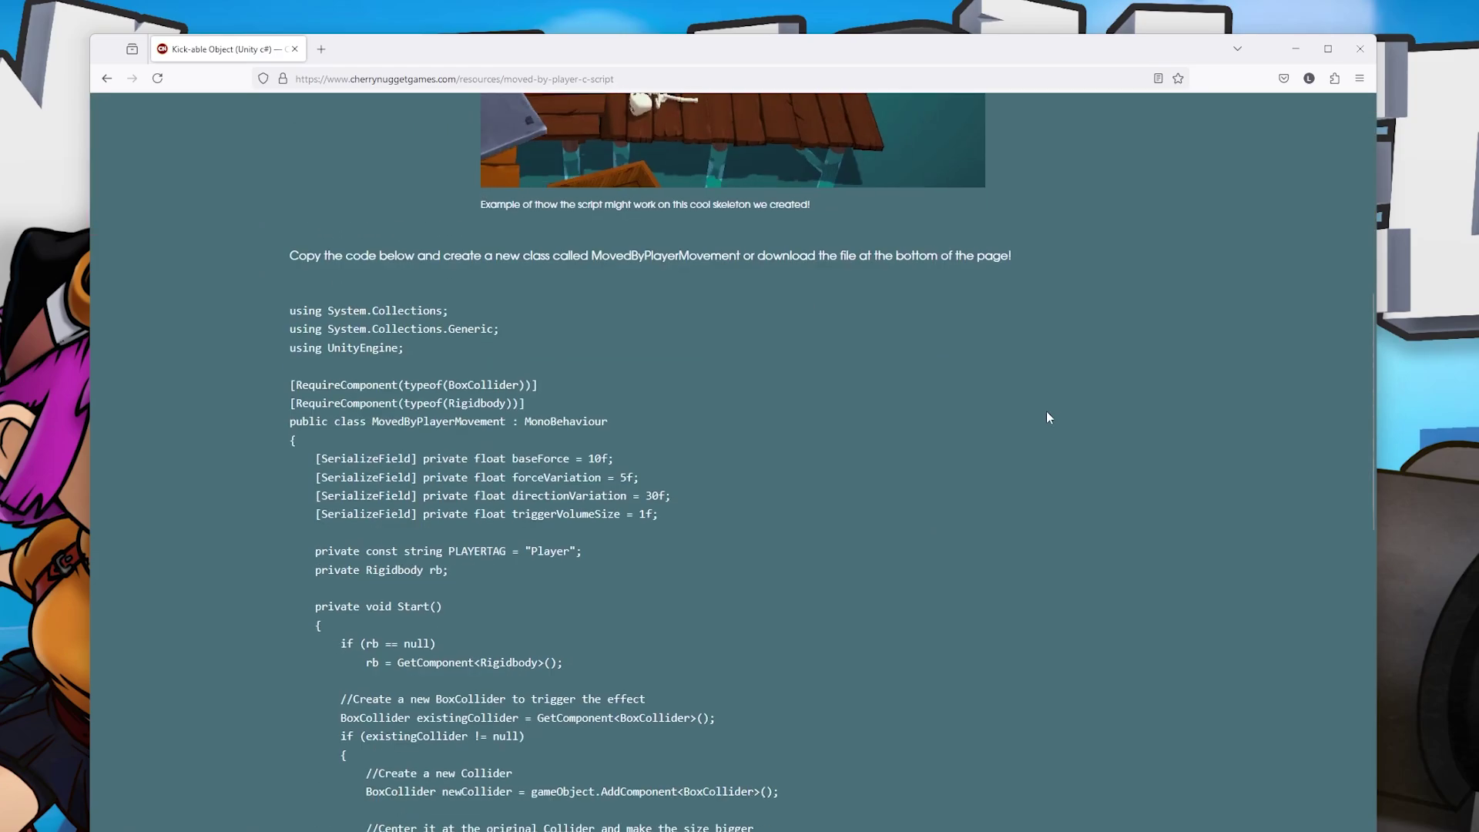